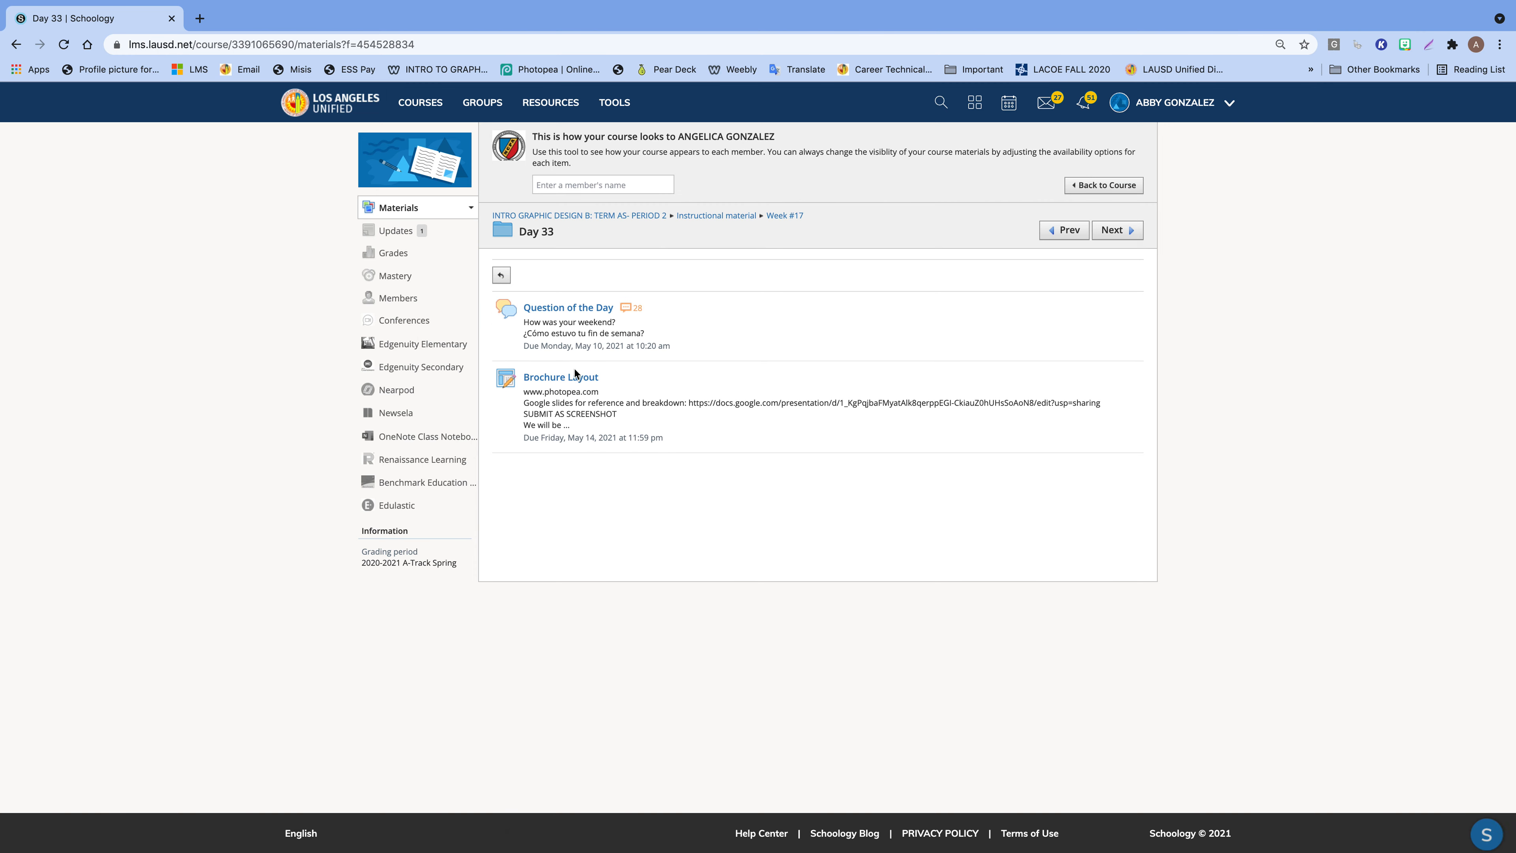
- Open the Brochure Layout assignment and read through its document size, margin and column guide instructions
click(563, 377)
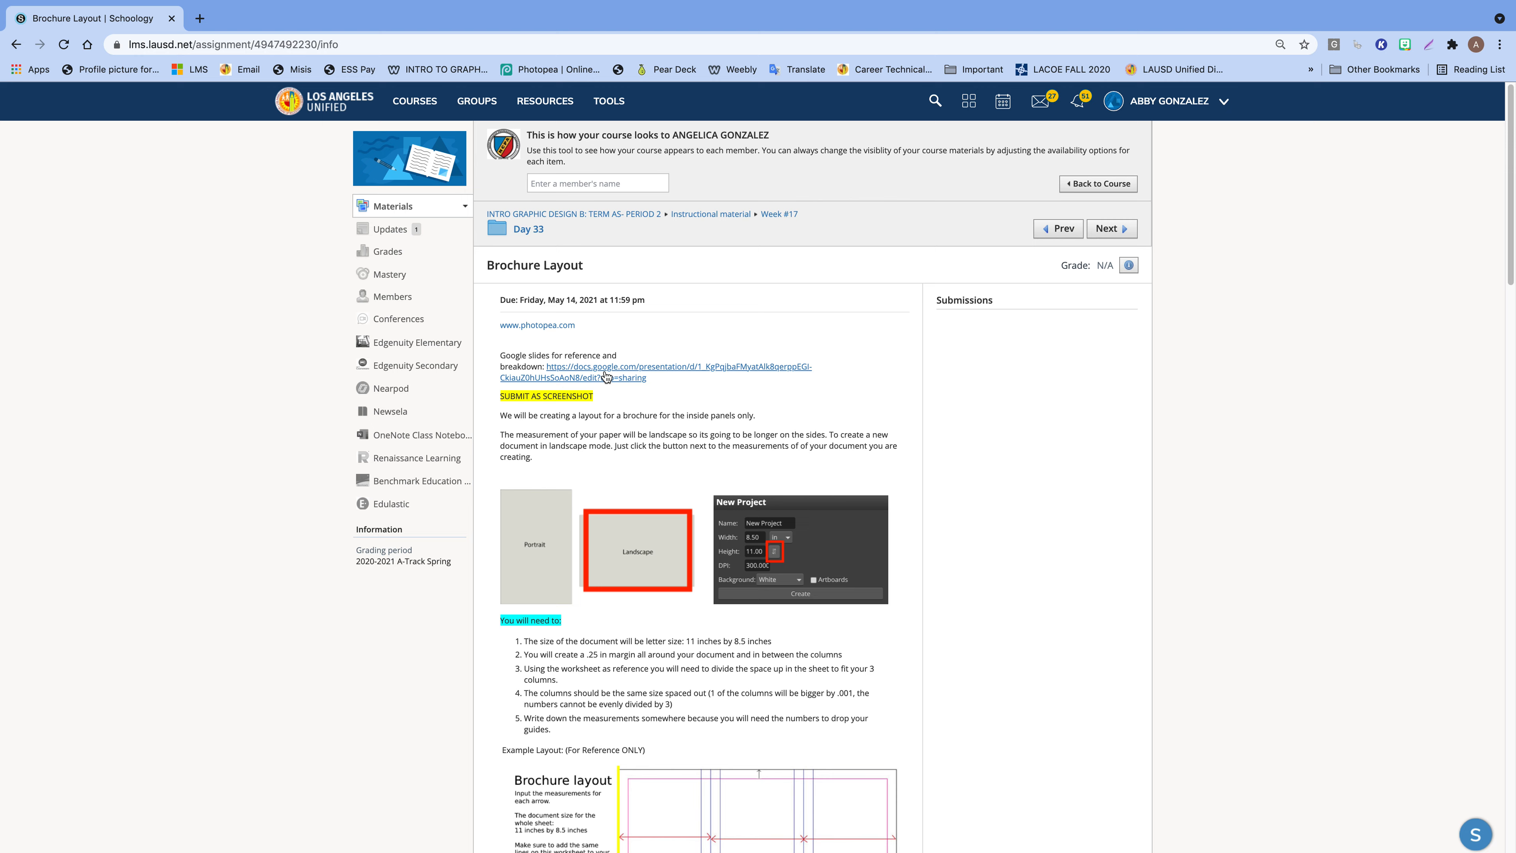
scroll(605, 375, down, 3)
scroll(668, 411, down, 3)
scroll(668, 411, down, 10)
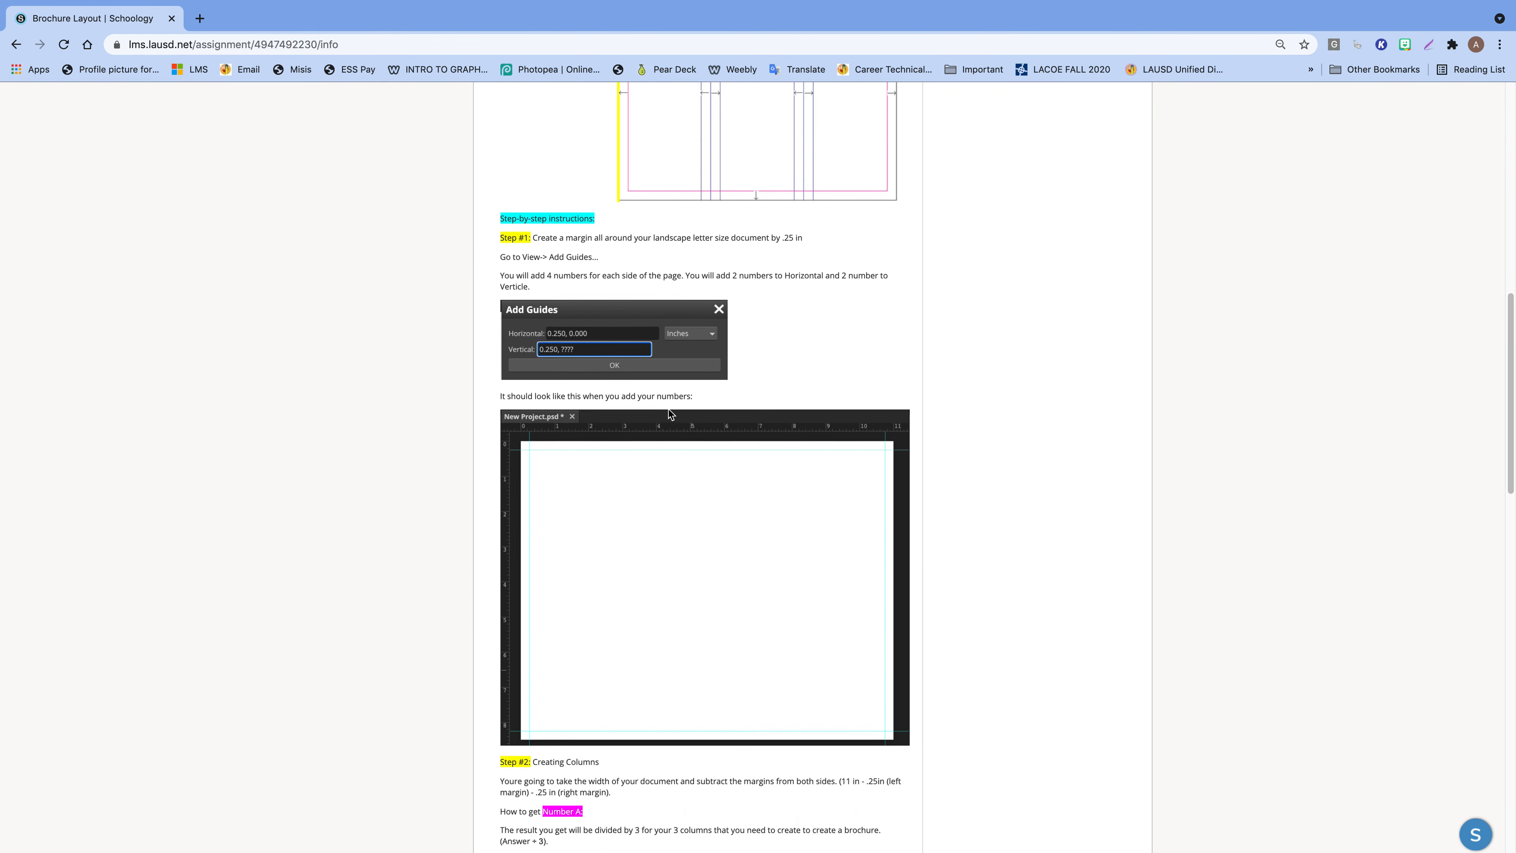
scroll(678, 413, down, 1)
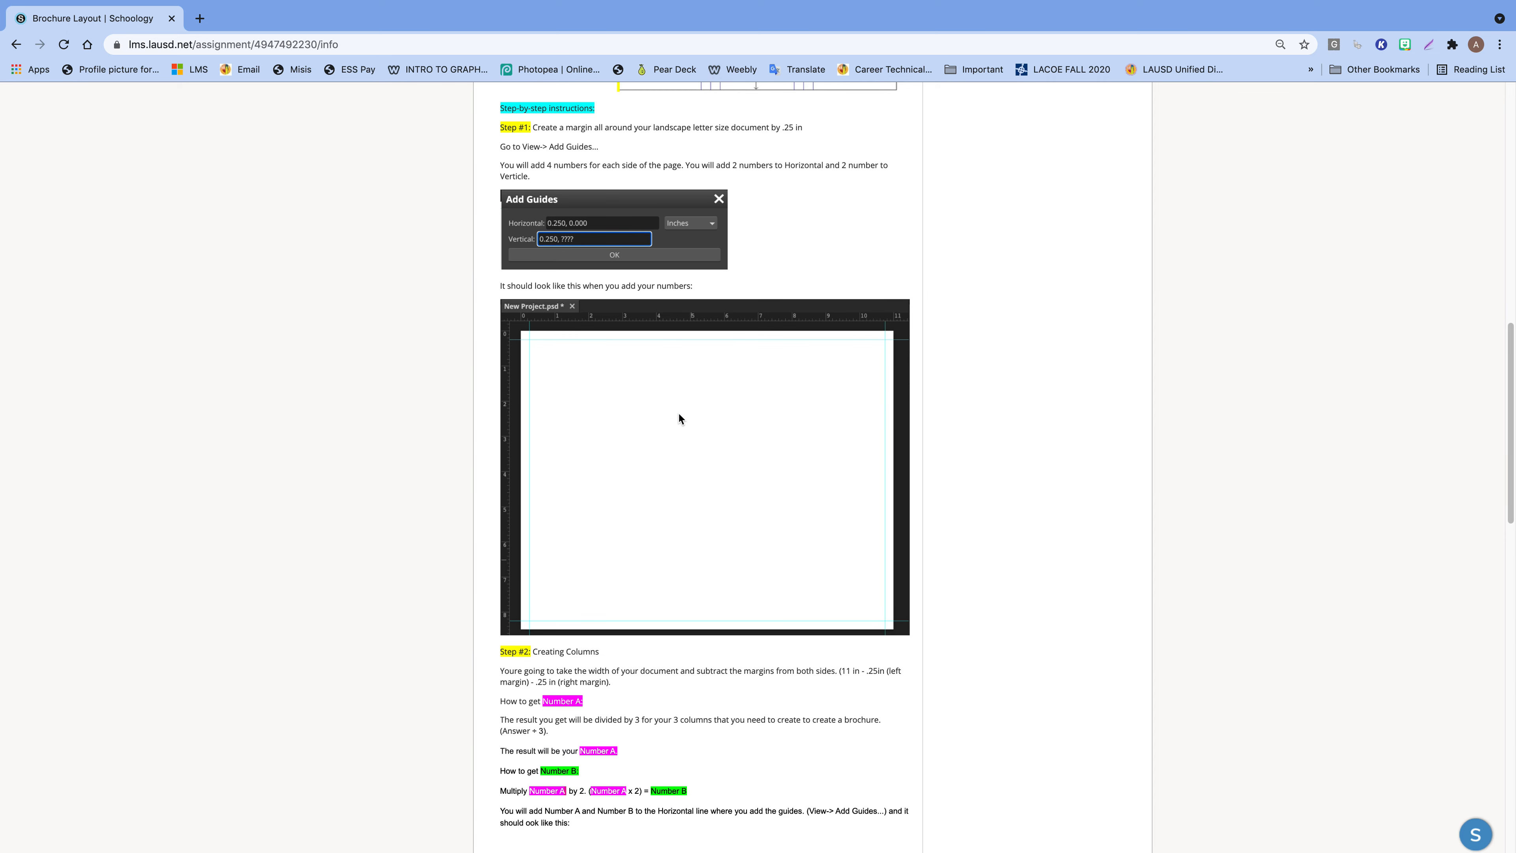
scroll(687, 425, down, 2)
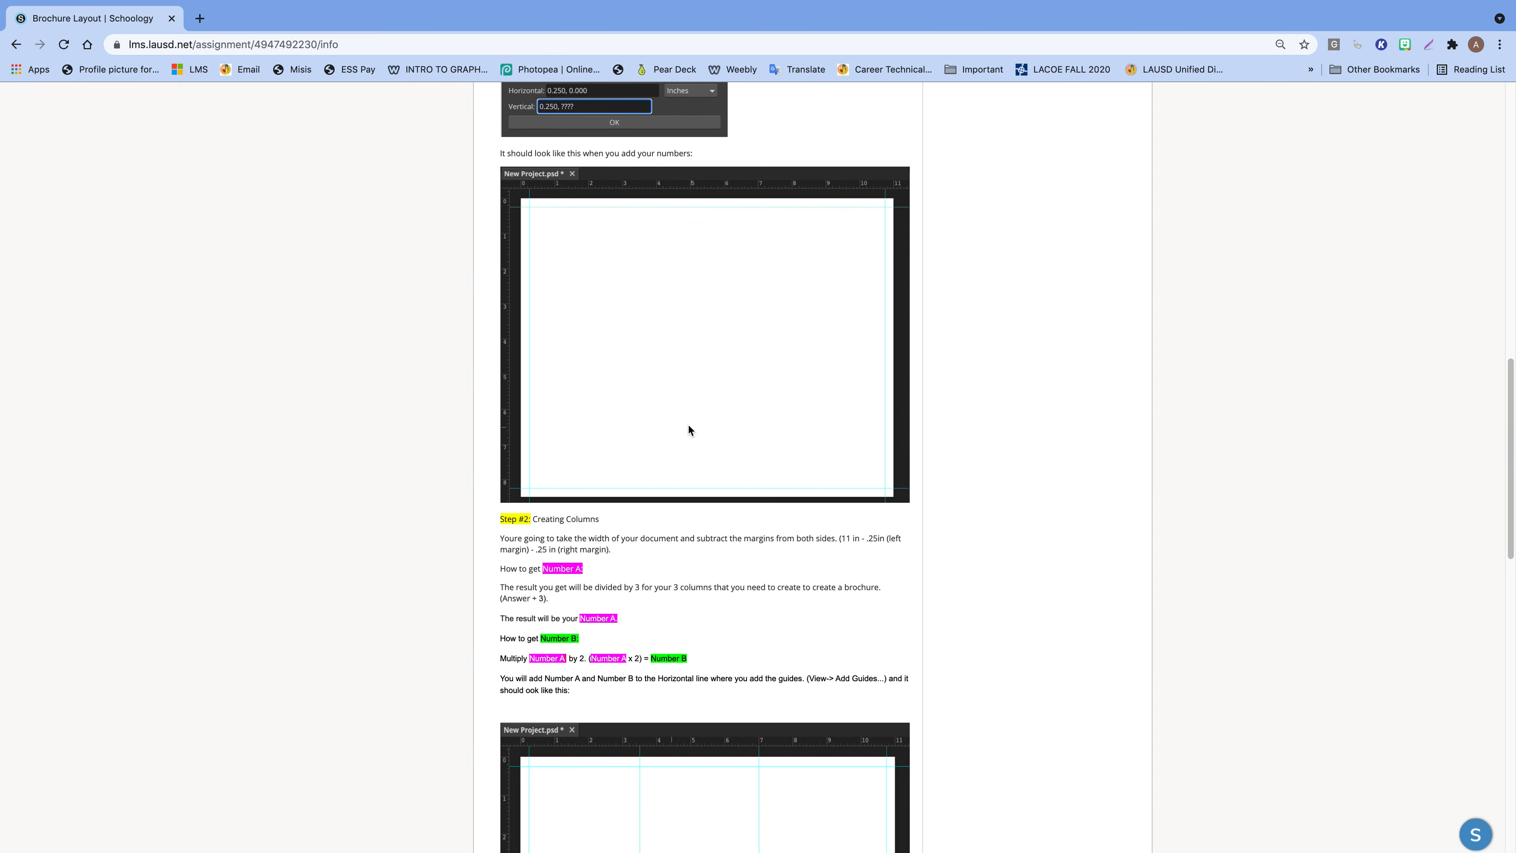
scroll(715, 398, down, 6)
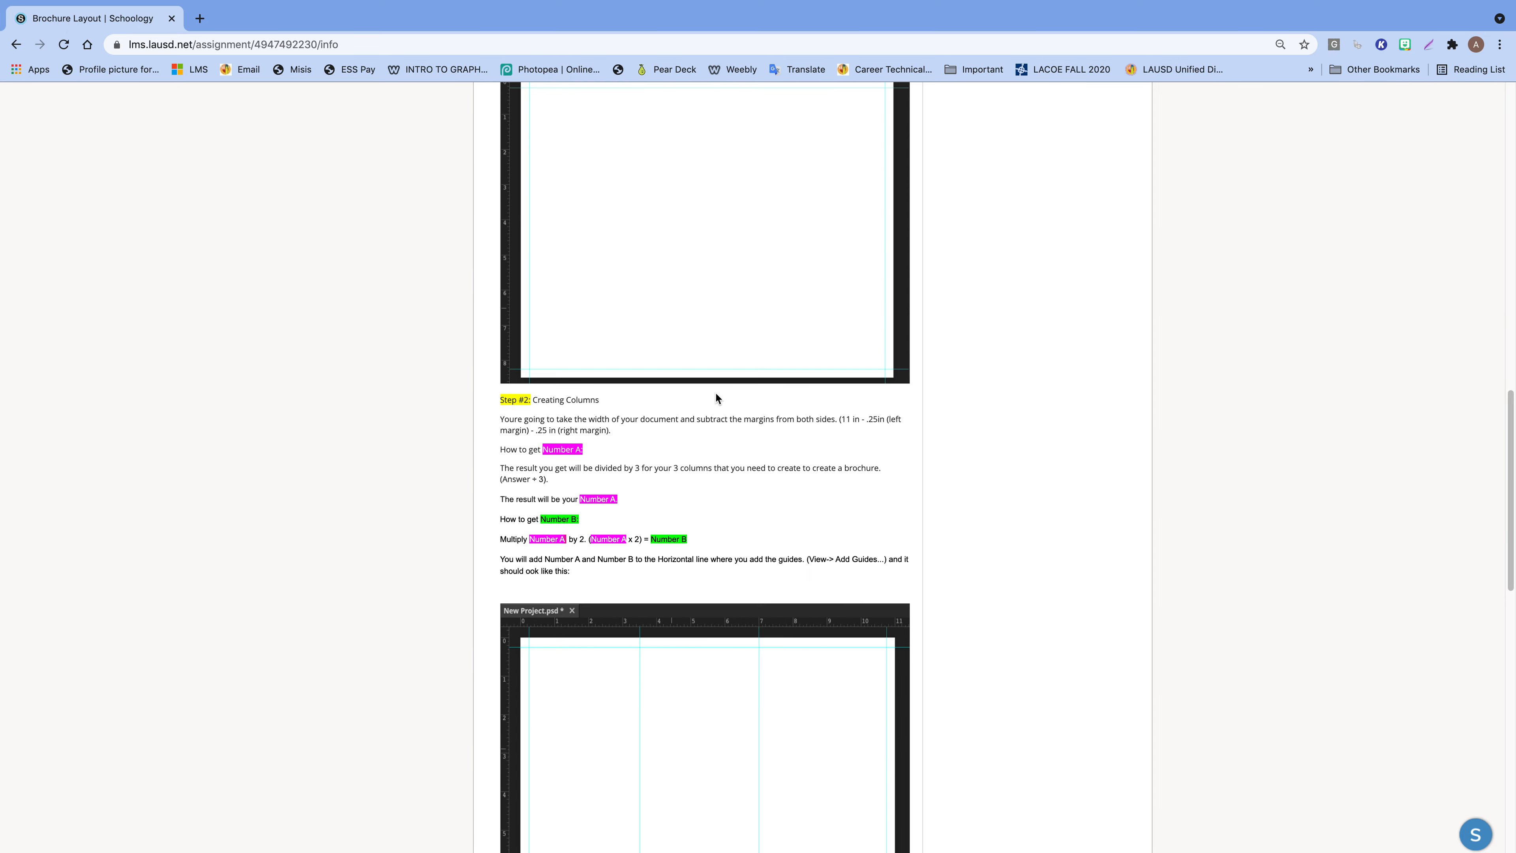
scroll(719, 476, down, 12)
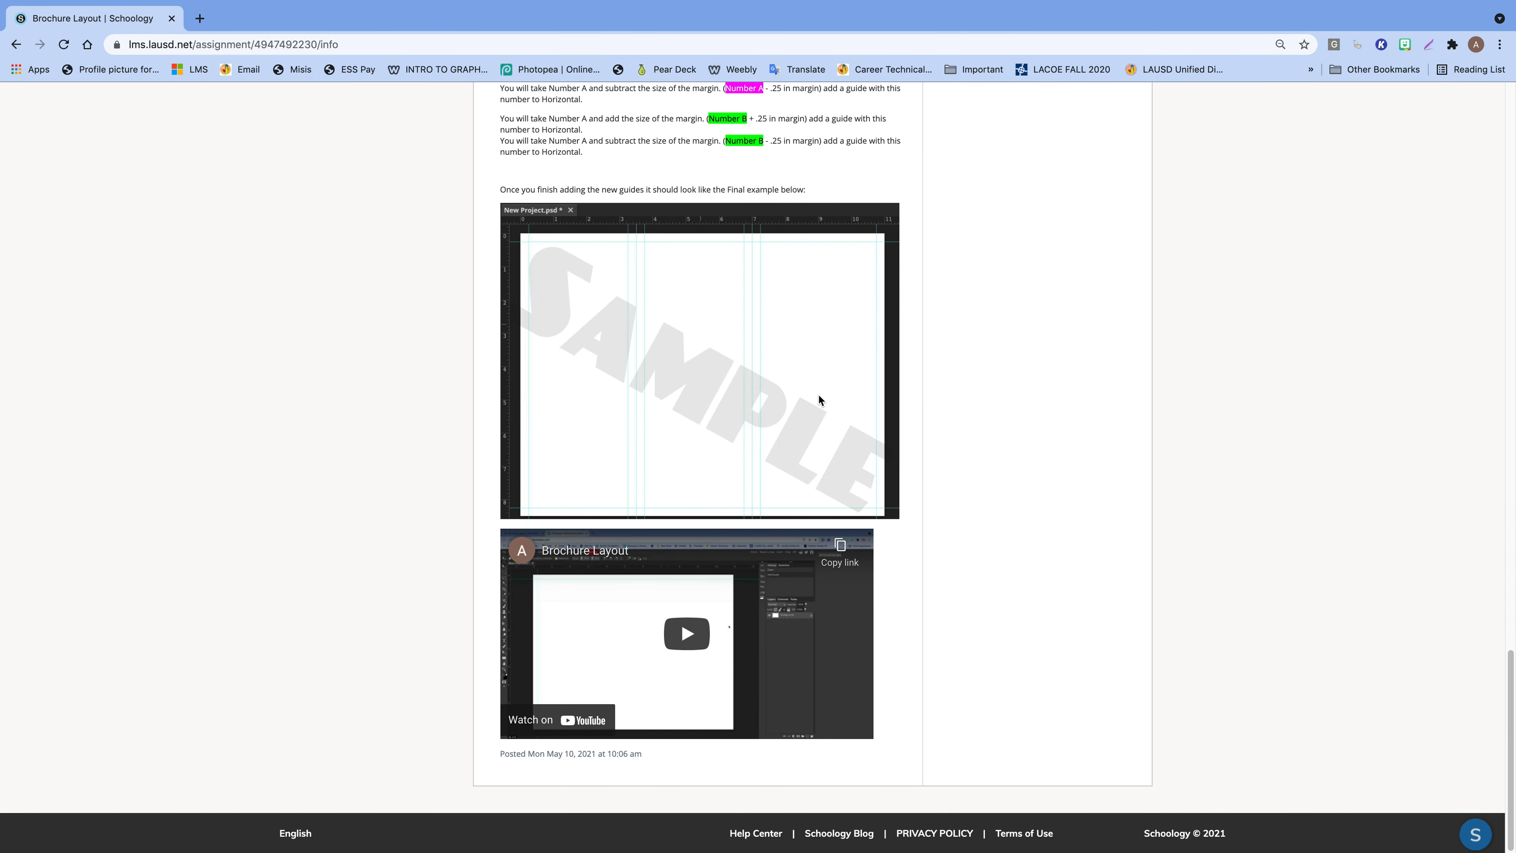
scroll(778, 410, up, 2)
scroll(775, 404, up, 20)
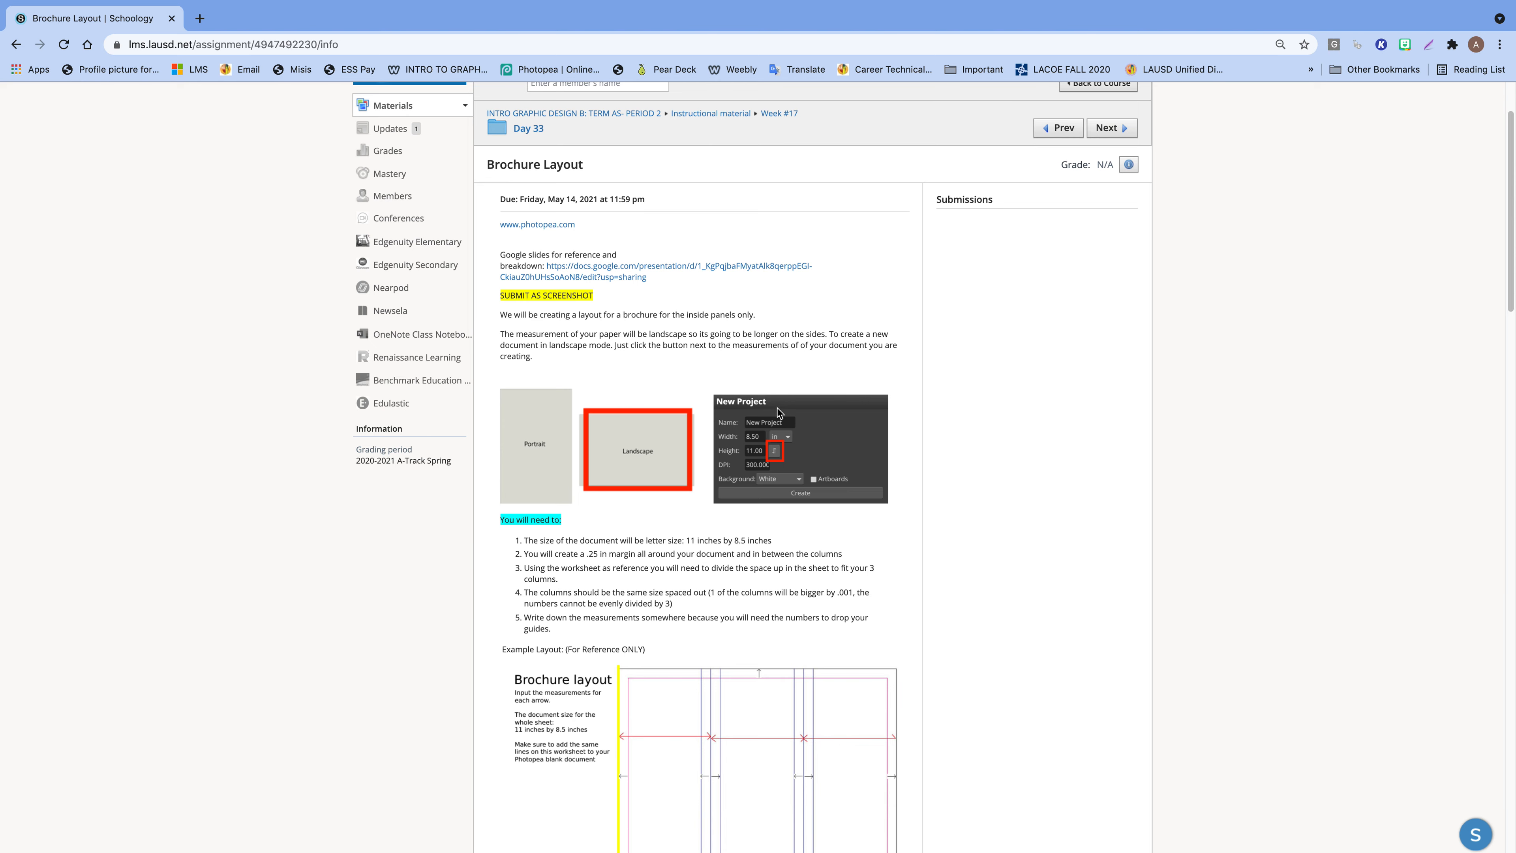
- Open Photopea from the assignment's link and create a landscape Letter document, 11 x 8.5 inches at 300 DPI with a white background
click(527, 225)
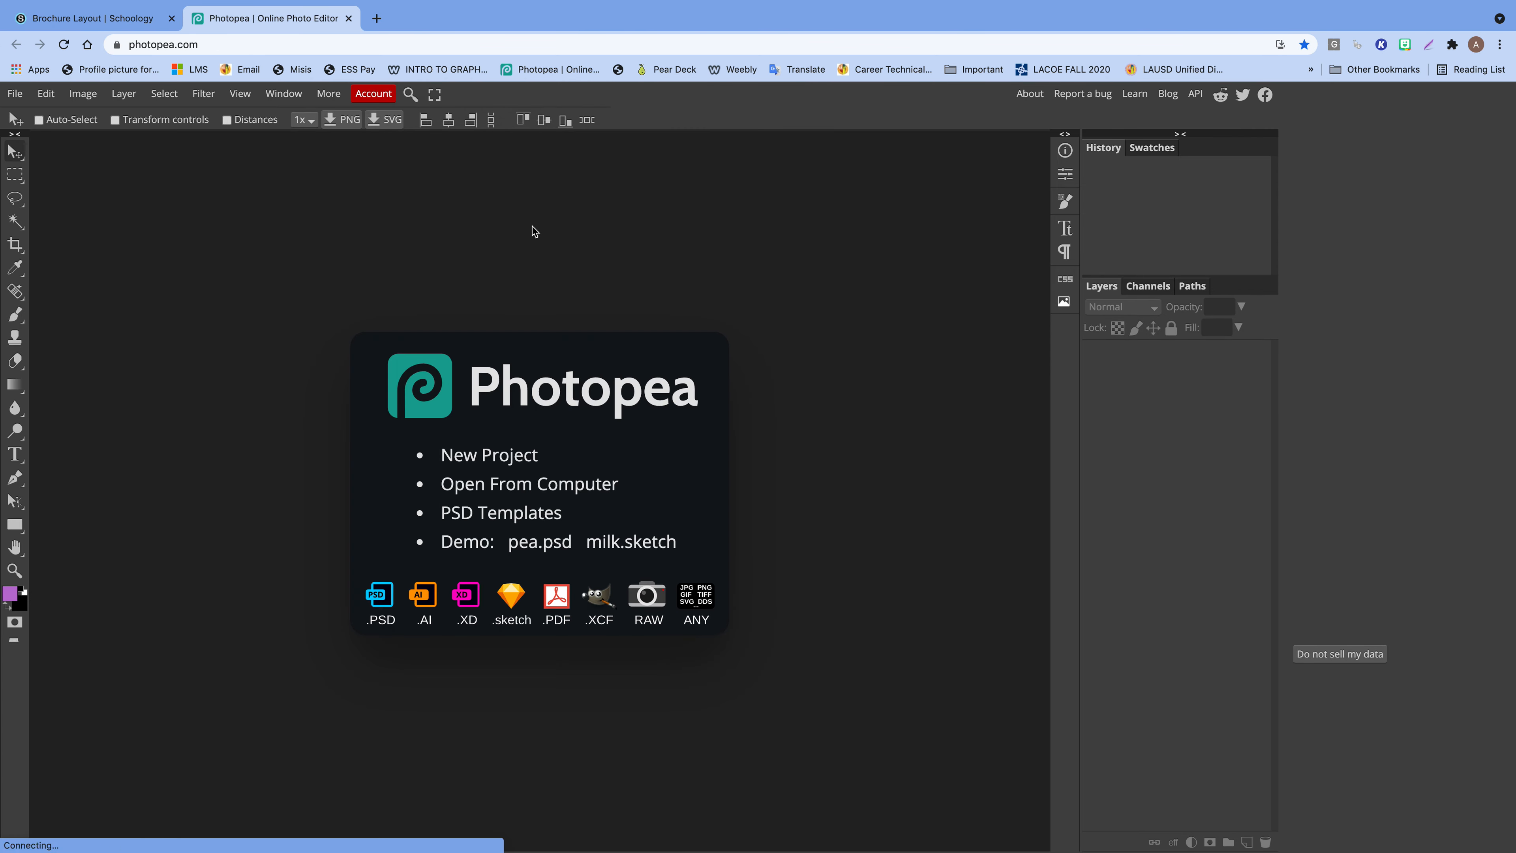
click(16, 95)
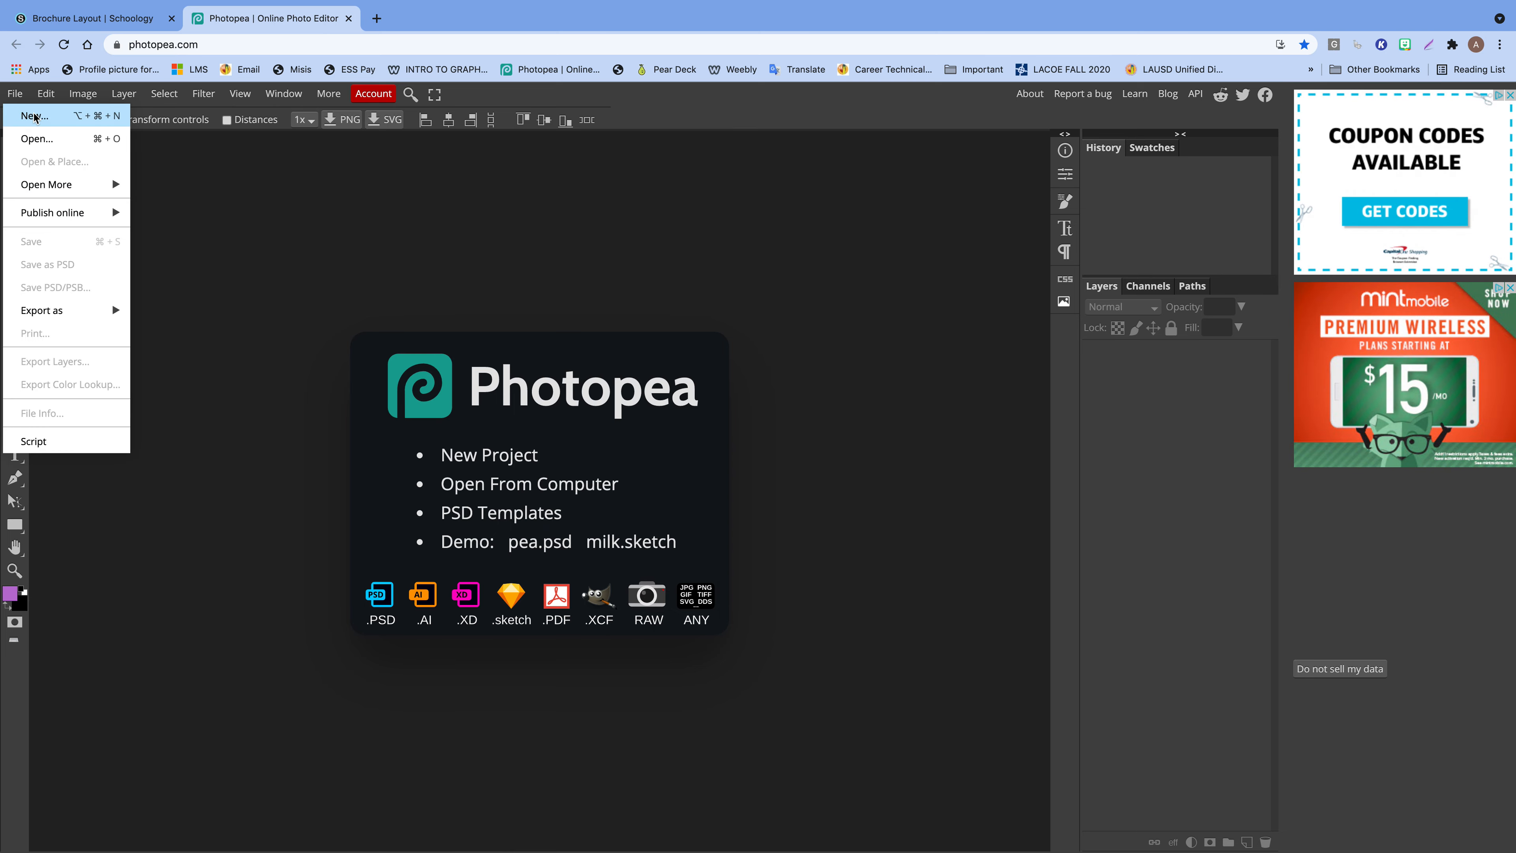
click(33, 115)
click(115, 302)
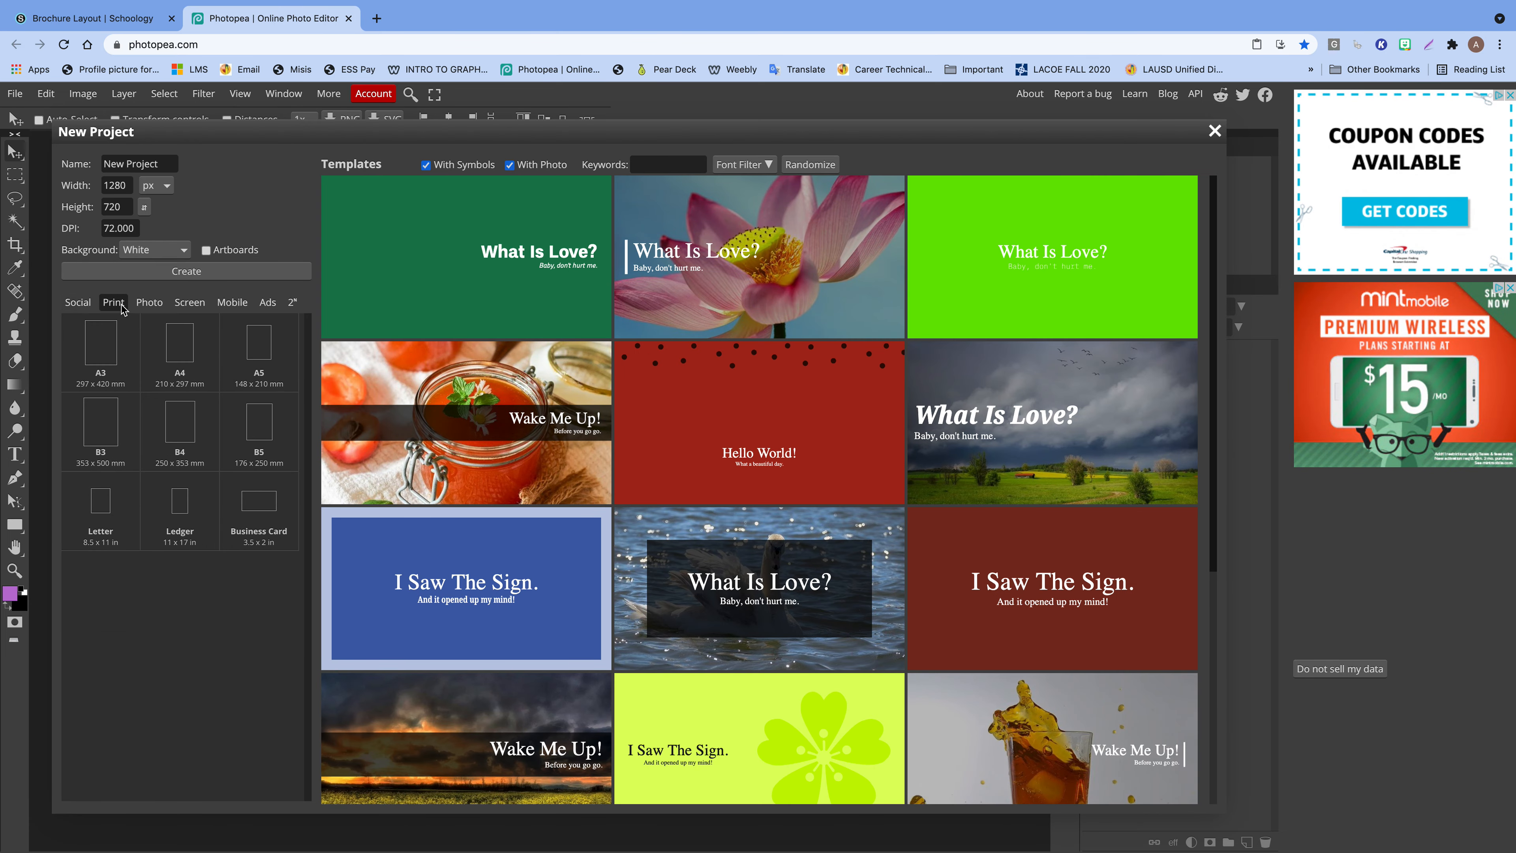
click(119, 504)
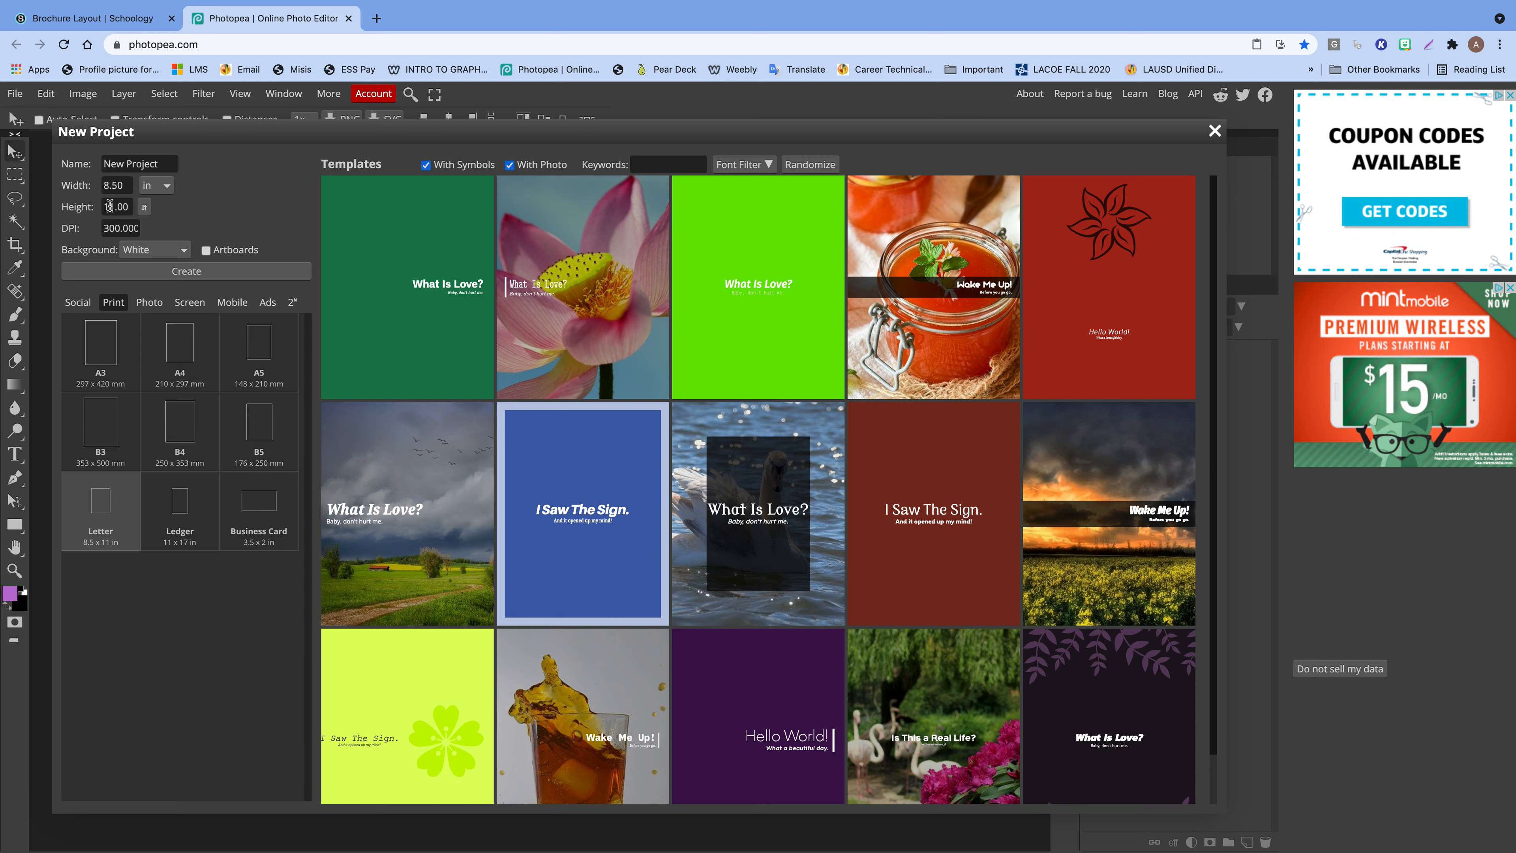
click(144, 208)
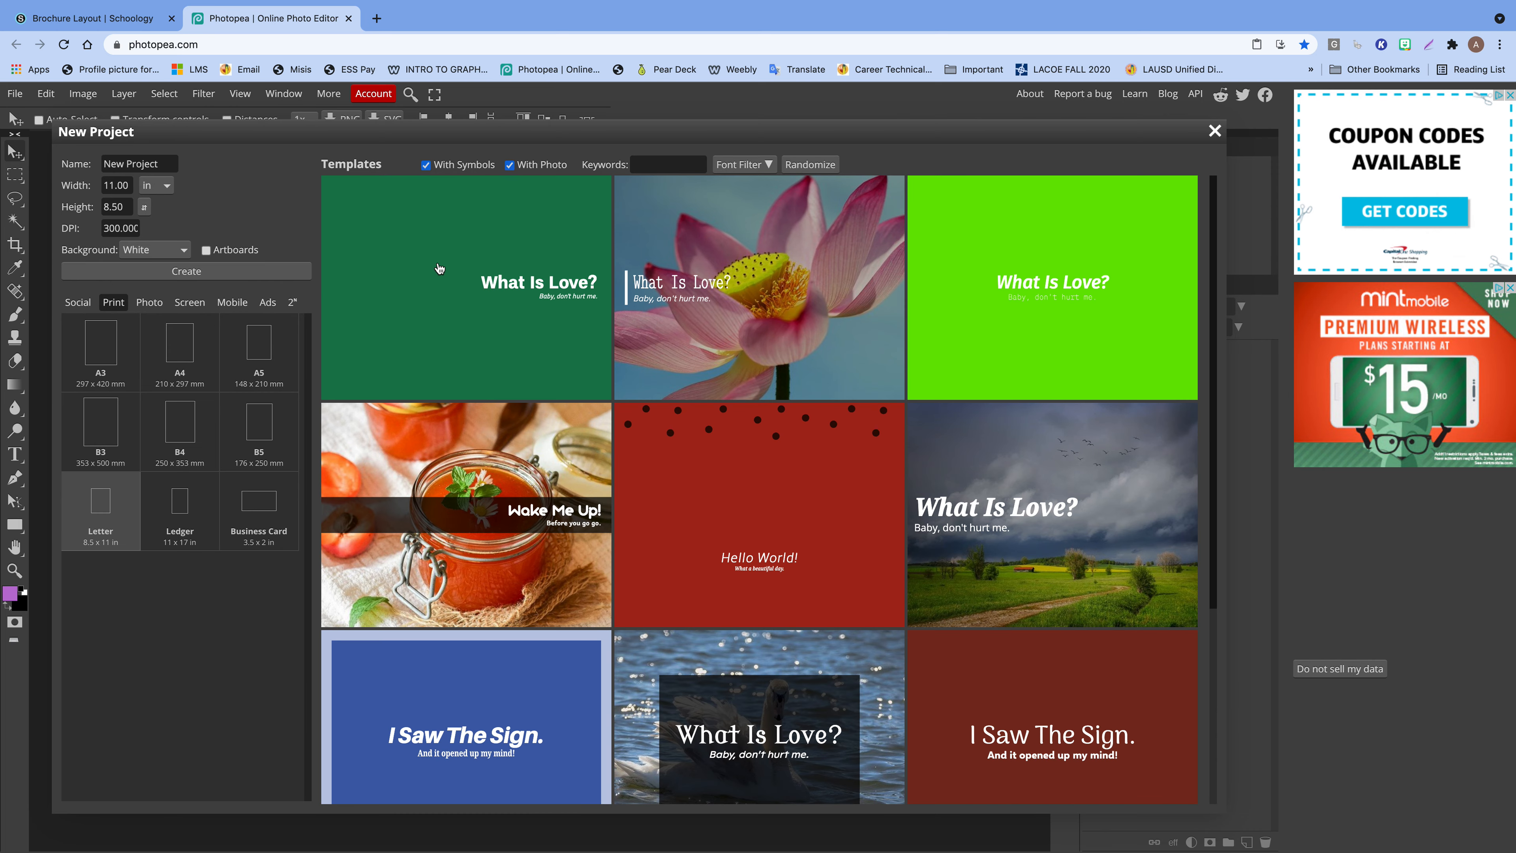
click(218, 276)
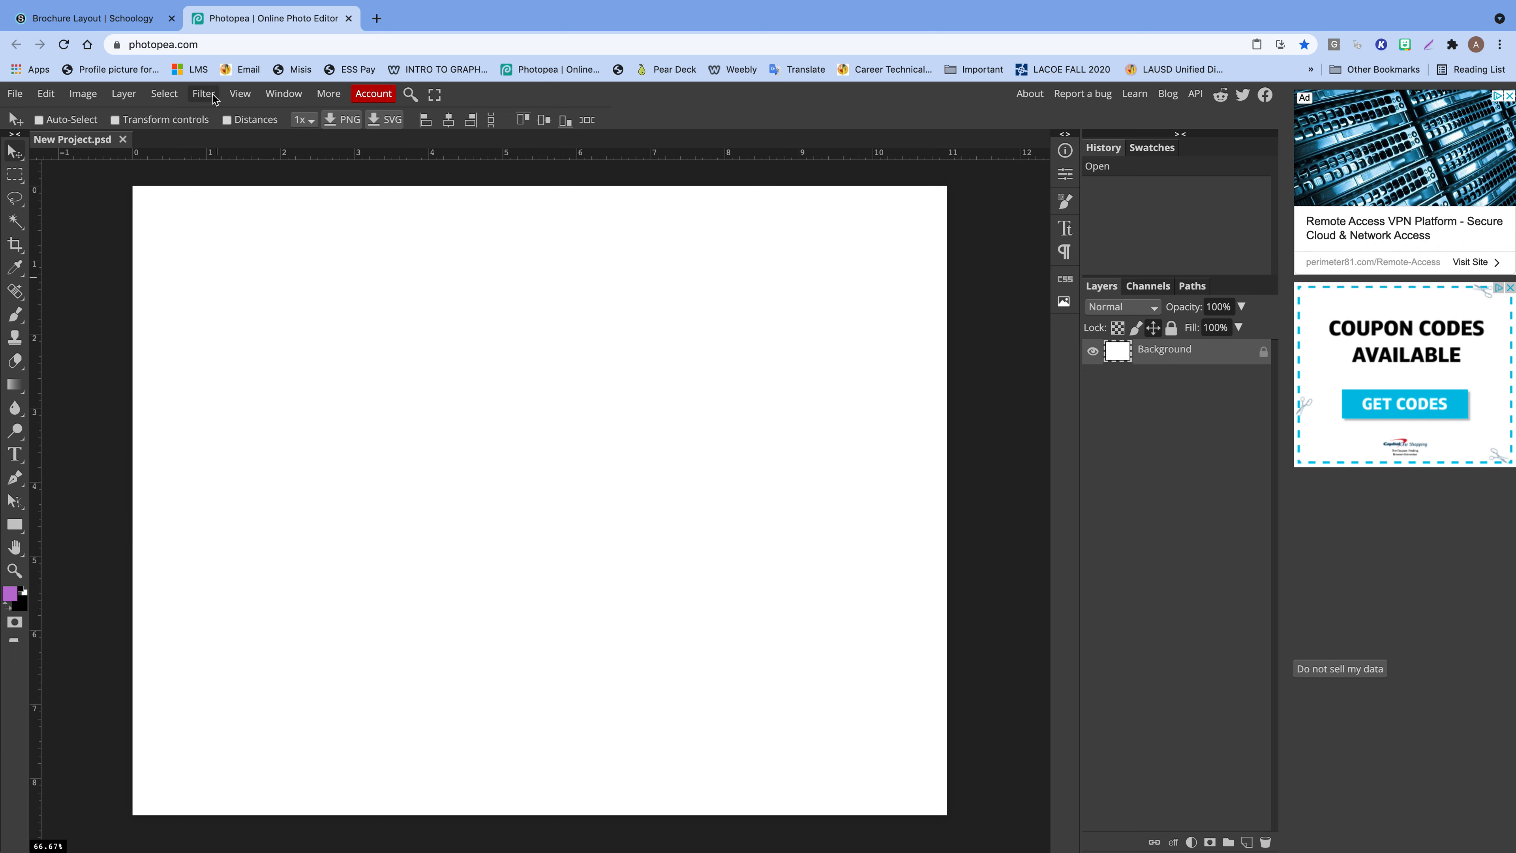
- Check the margin size required by the assignment and add a guide at horizontal position .25 inches in the new document
click(239, 94)
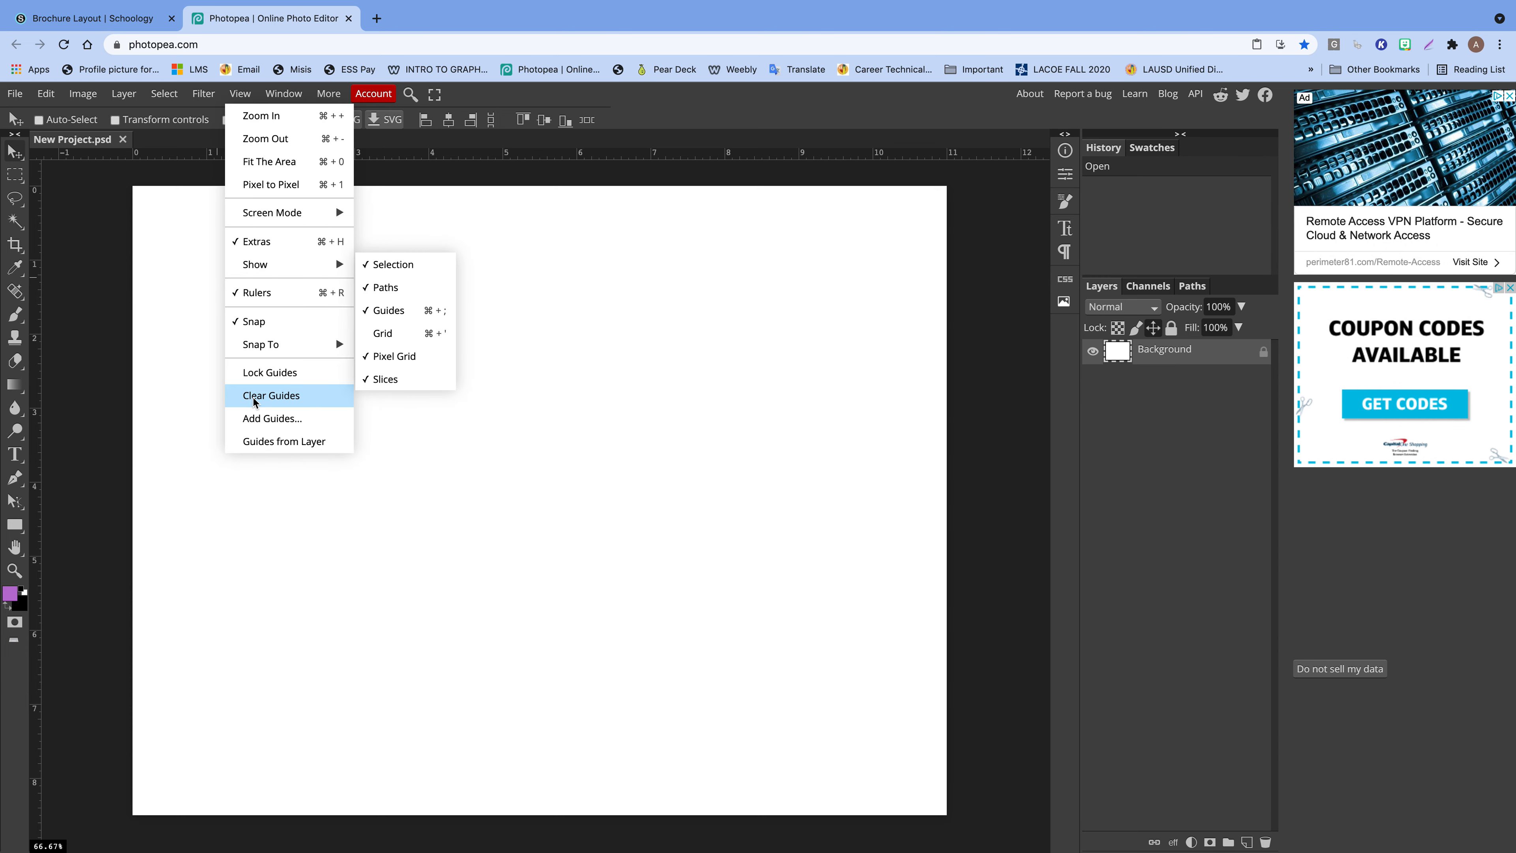
click(287, 419)
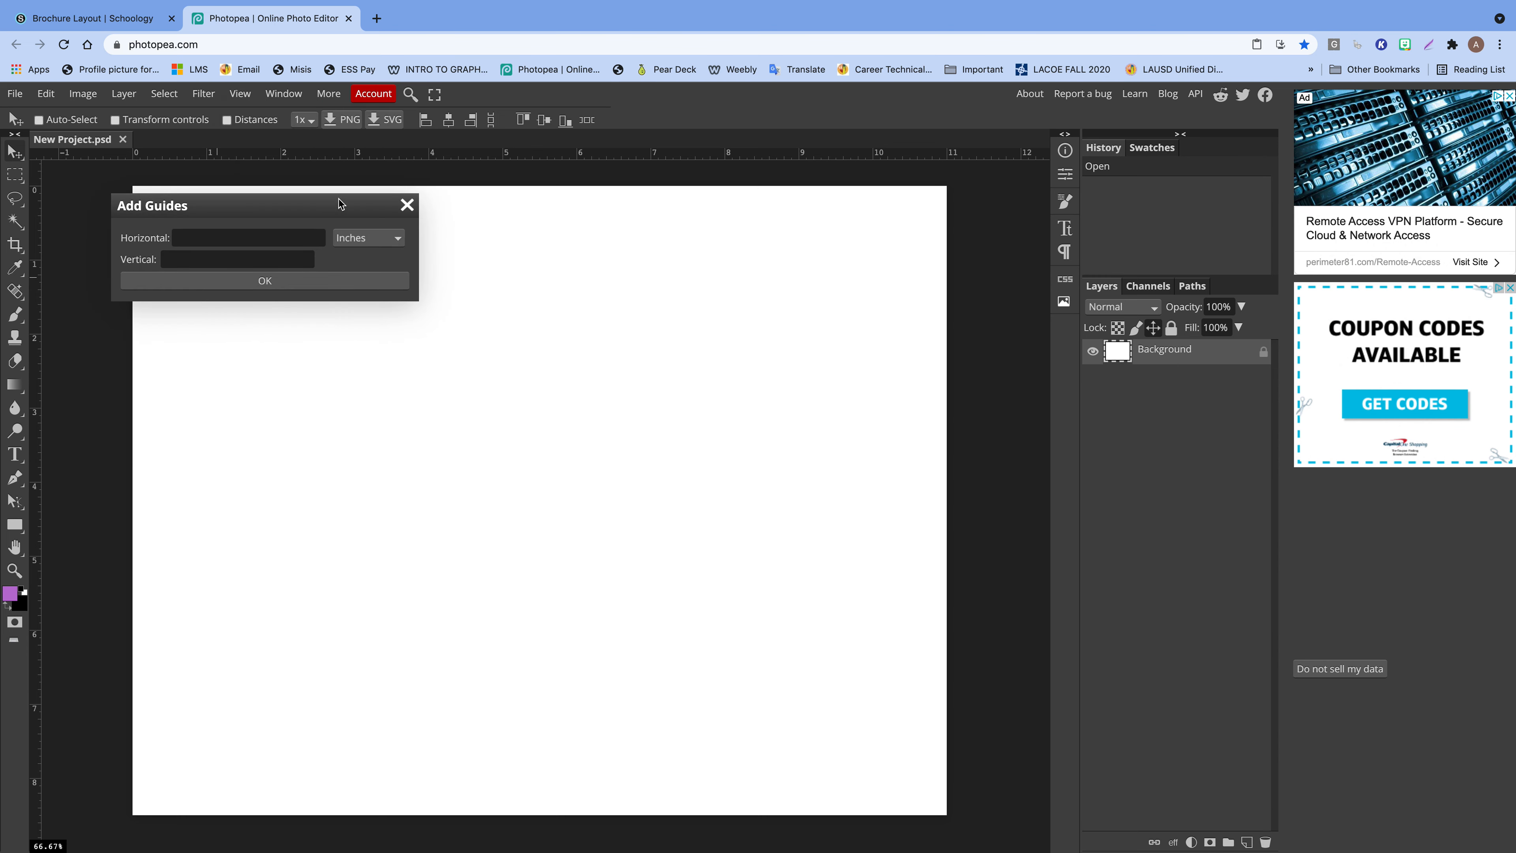
drag(342, 201, 796, 363)
click(755, 396)
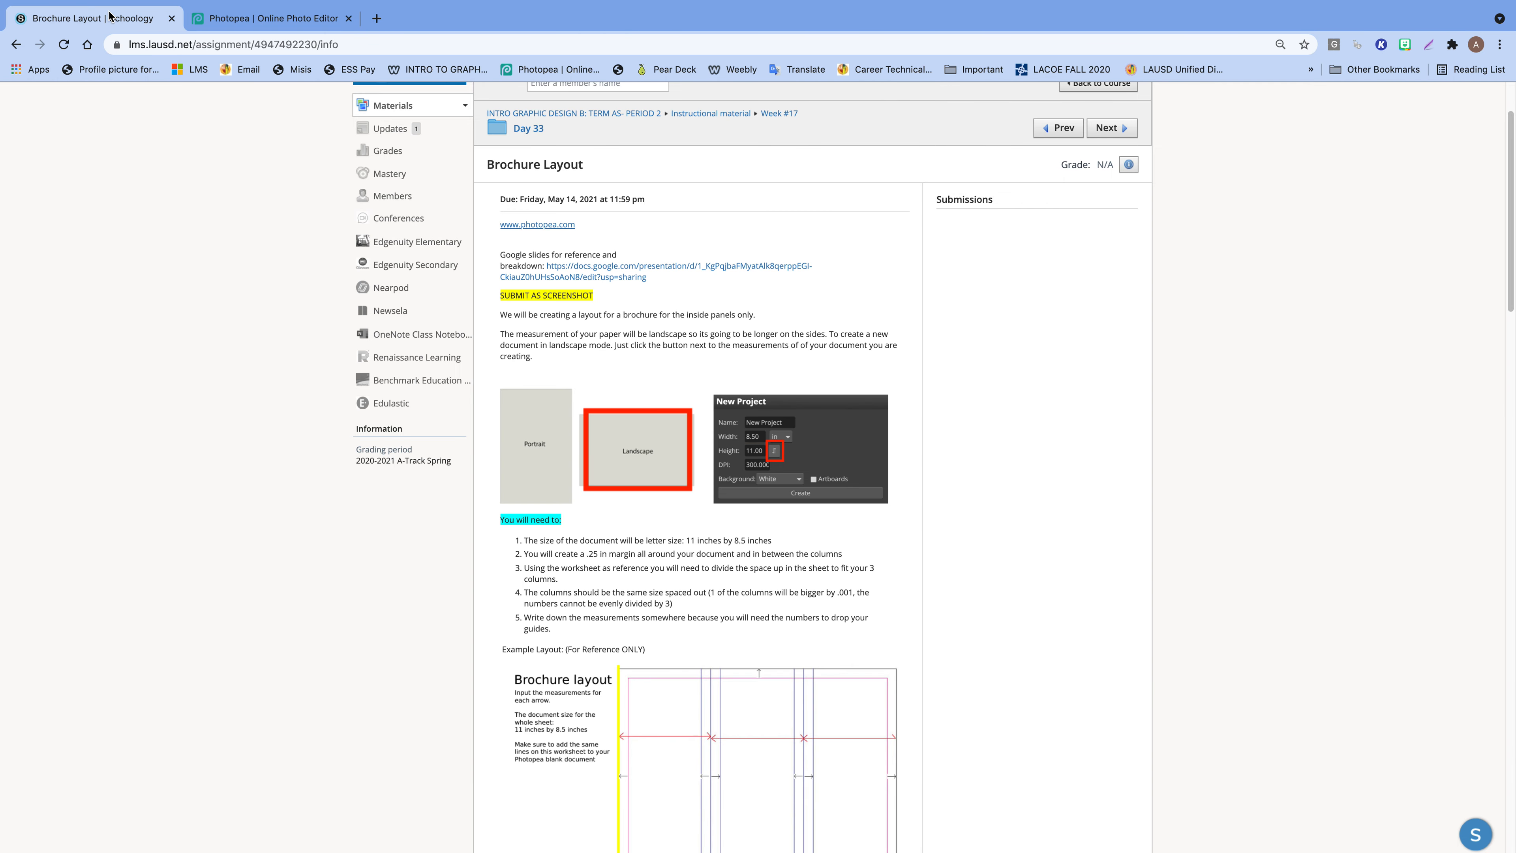
click(114, 17)
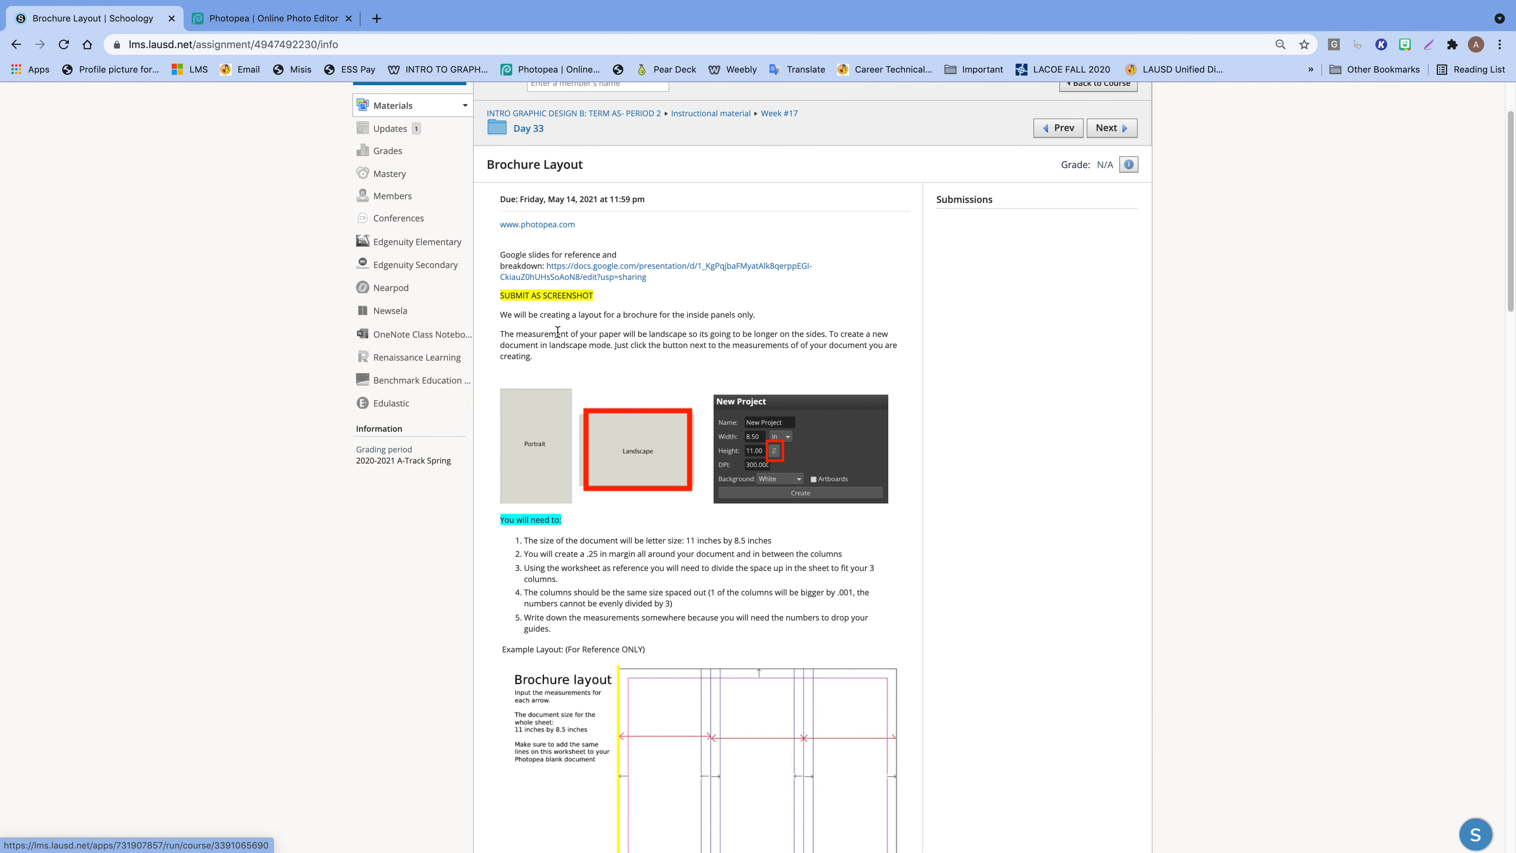
drag(522, 555, 637, 555)
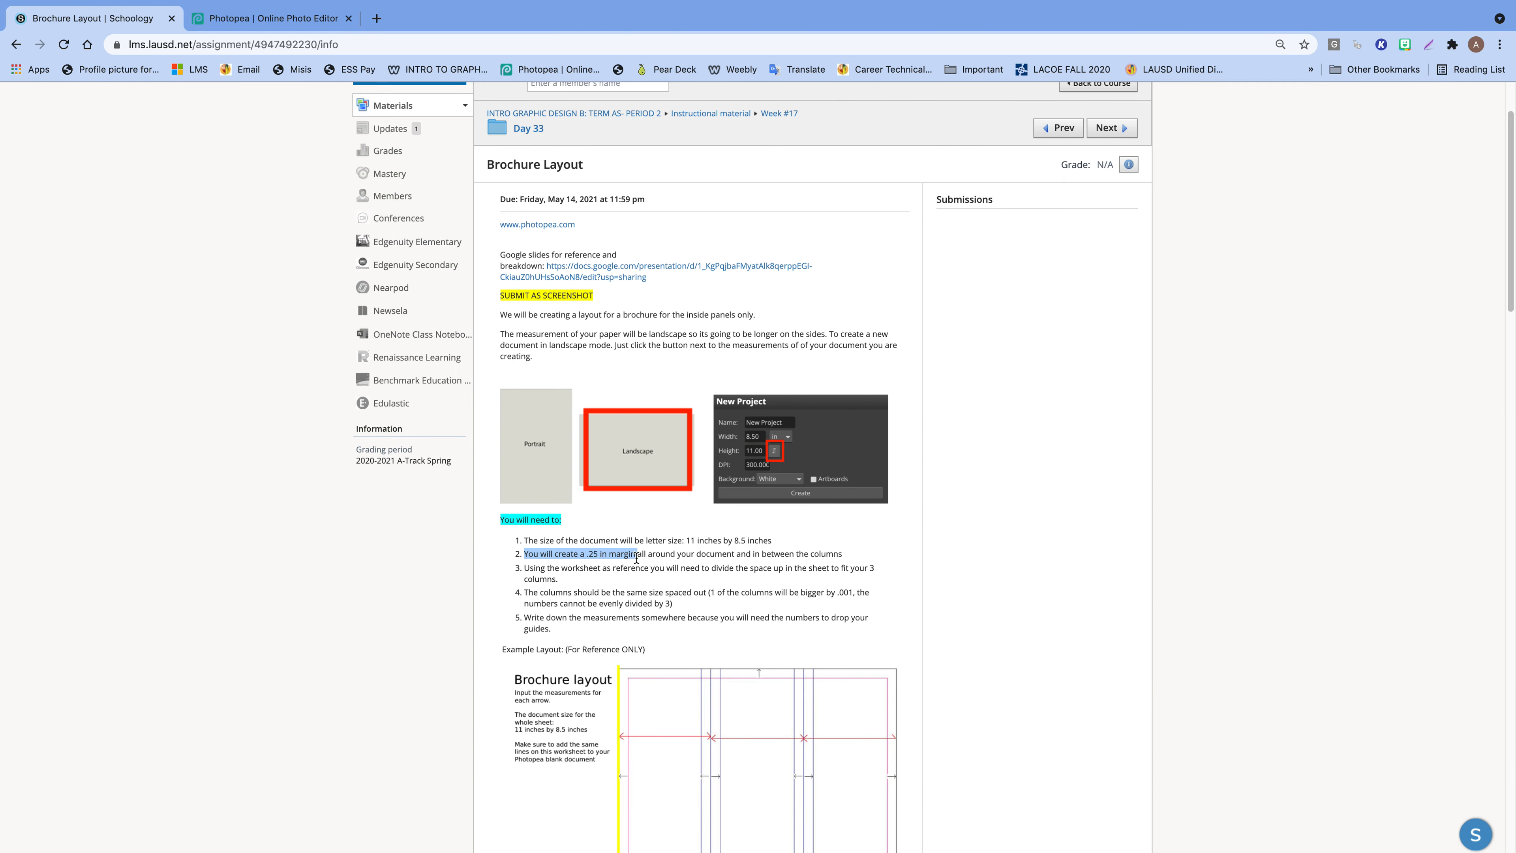
click(319, 24)
drag(637, 370, 1160, 528)
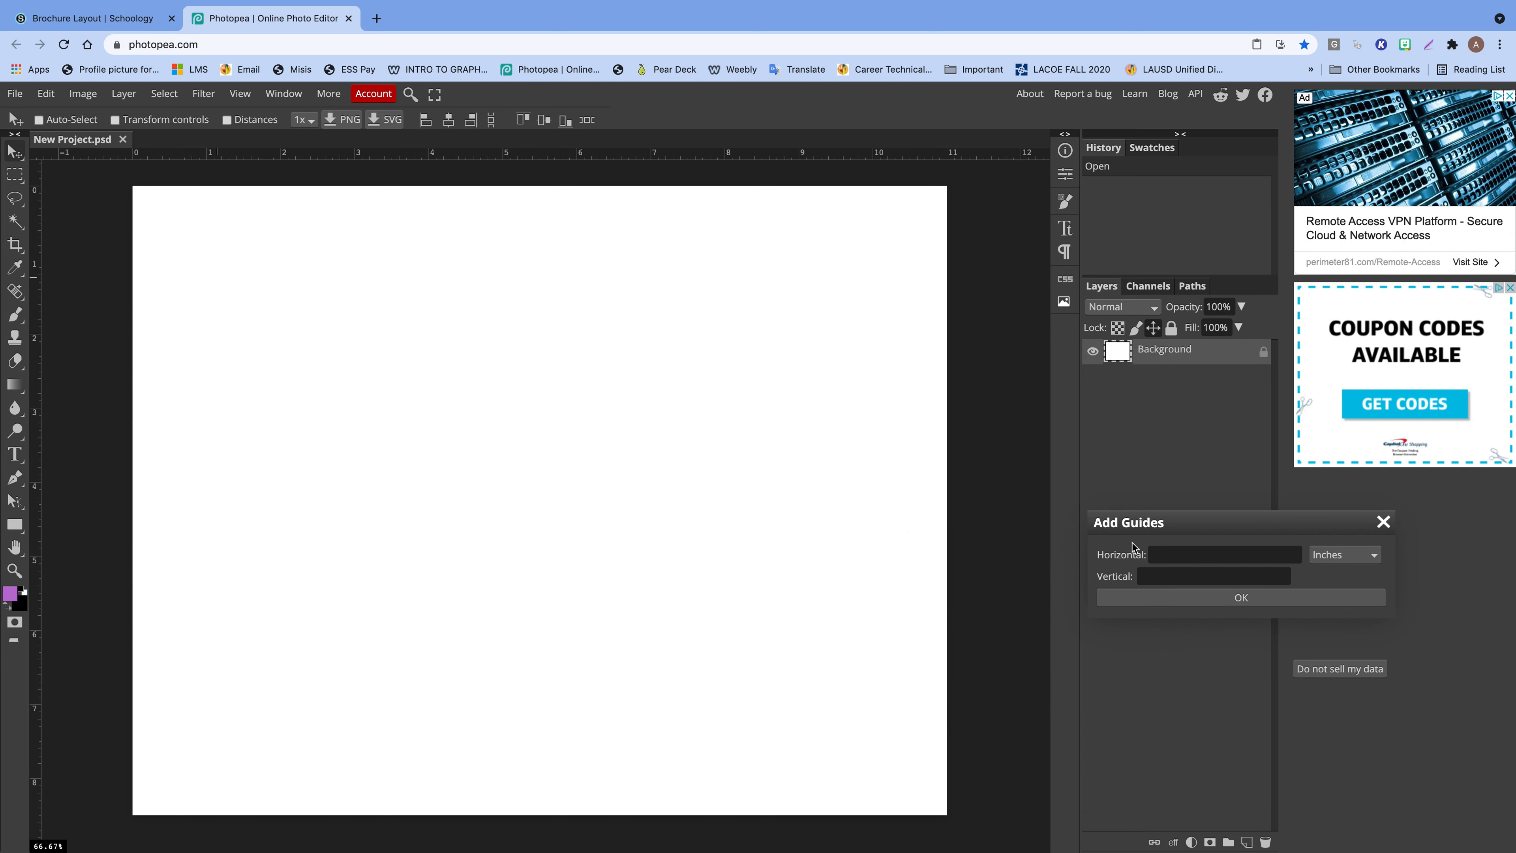
click(1173, 557)
text(.25)
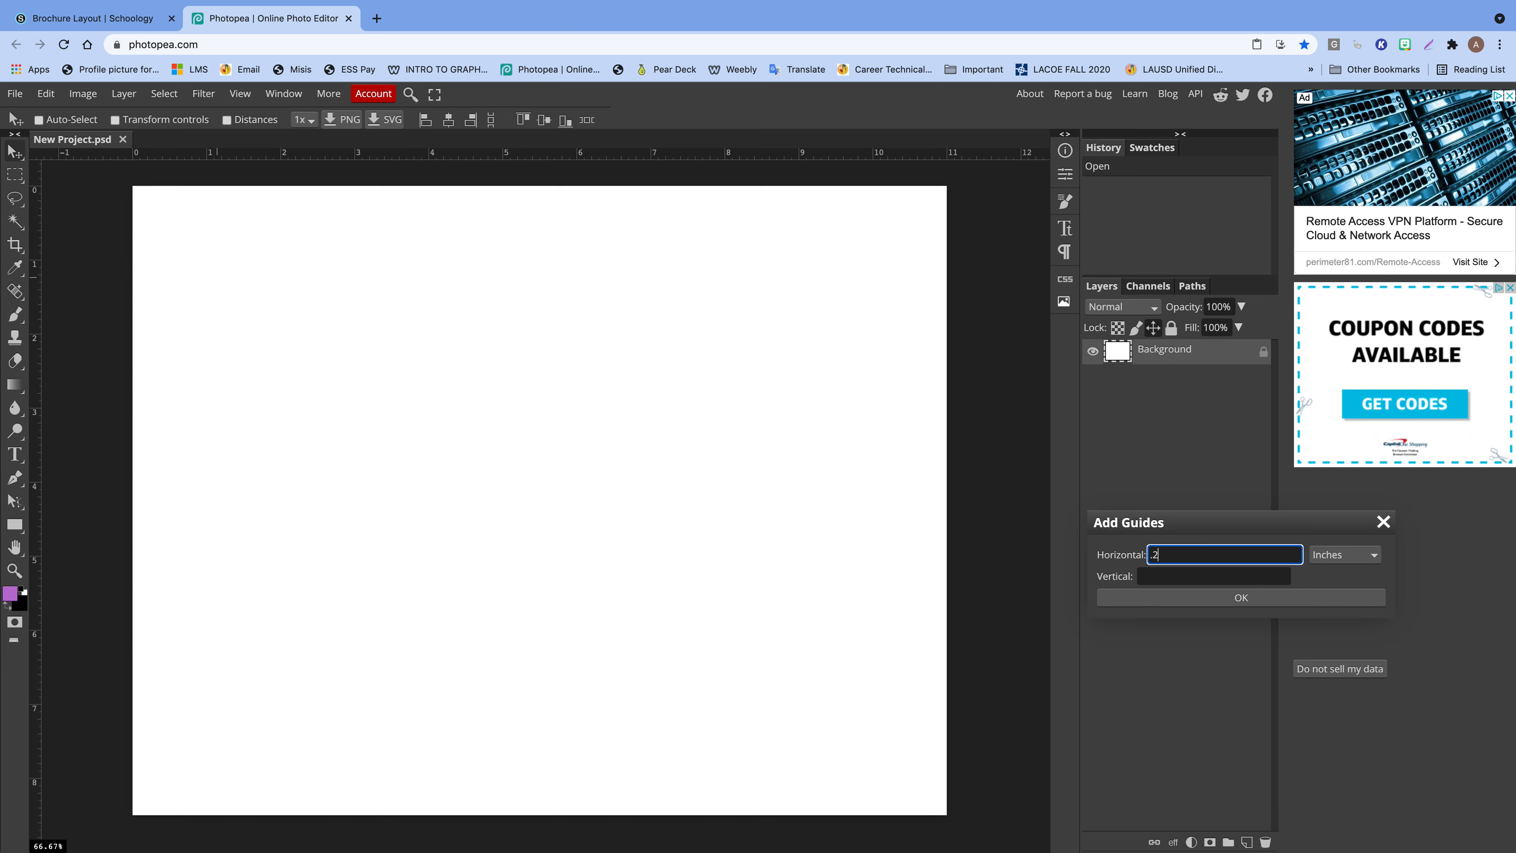
click(1197, 597)
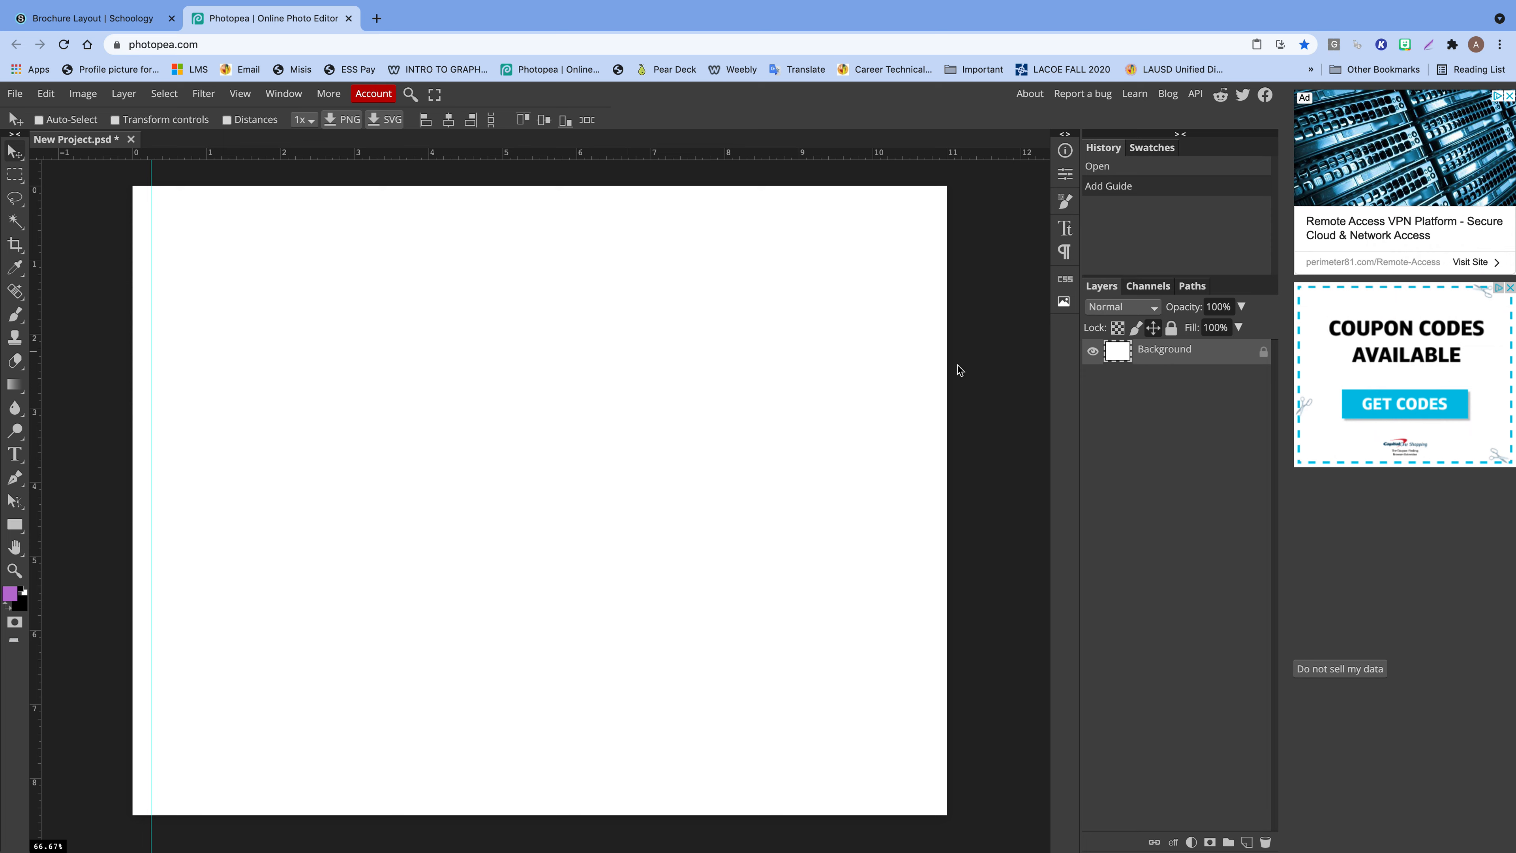
- Add a second margin guide at horizontal position 10.750 inches, keeping the one at 0.250 inches
click(240, 94)
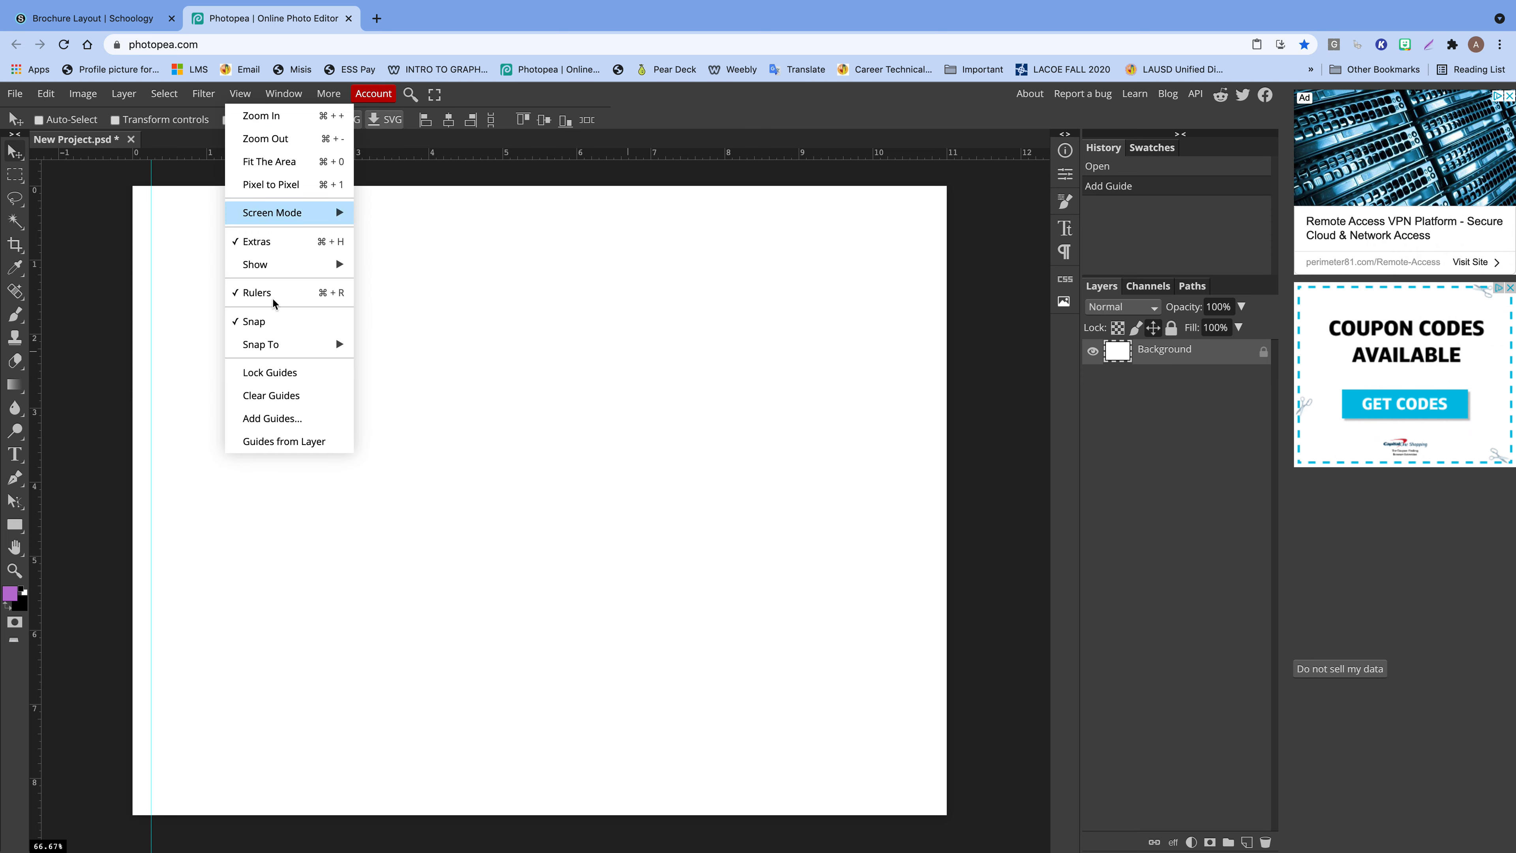
click(283, 419)
drag(1127, 525, 975, 345)
click(1024, 375)
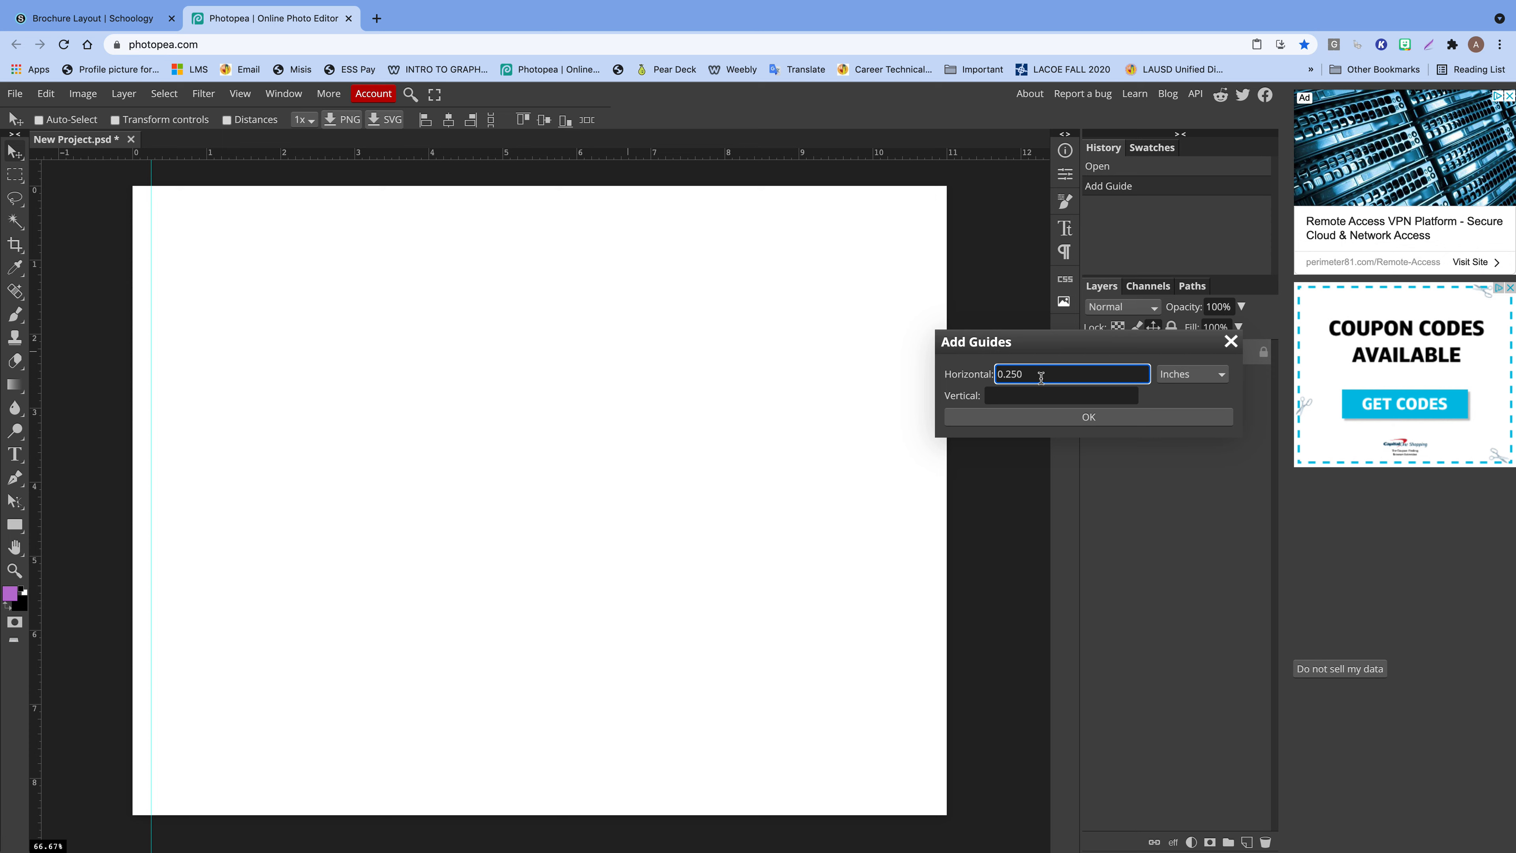
text(, 10)
click(1113, 417)
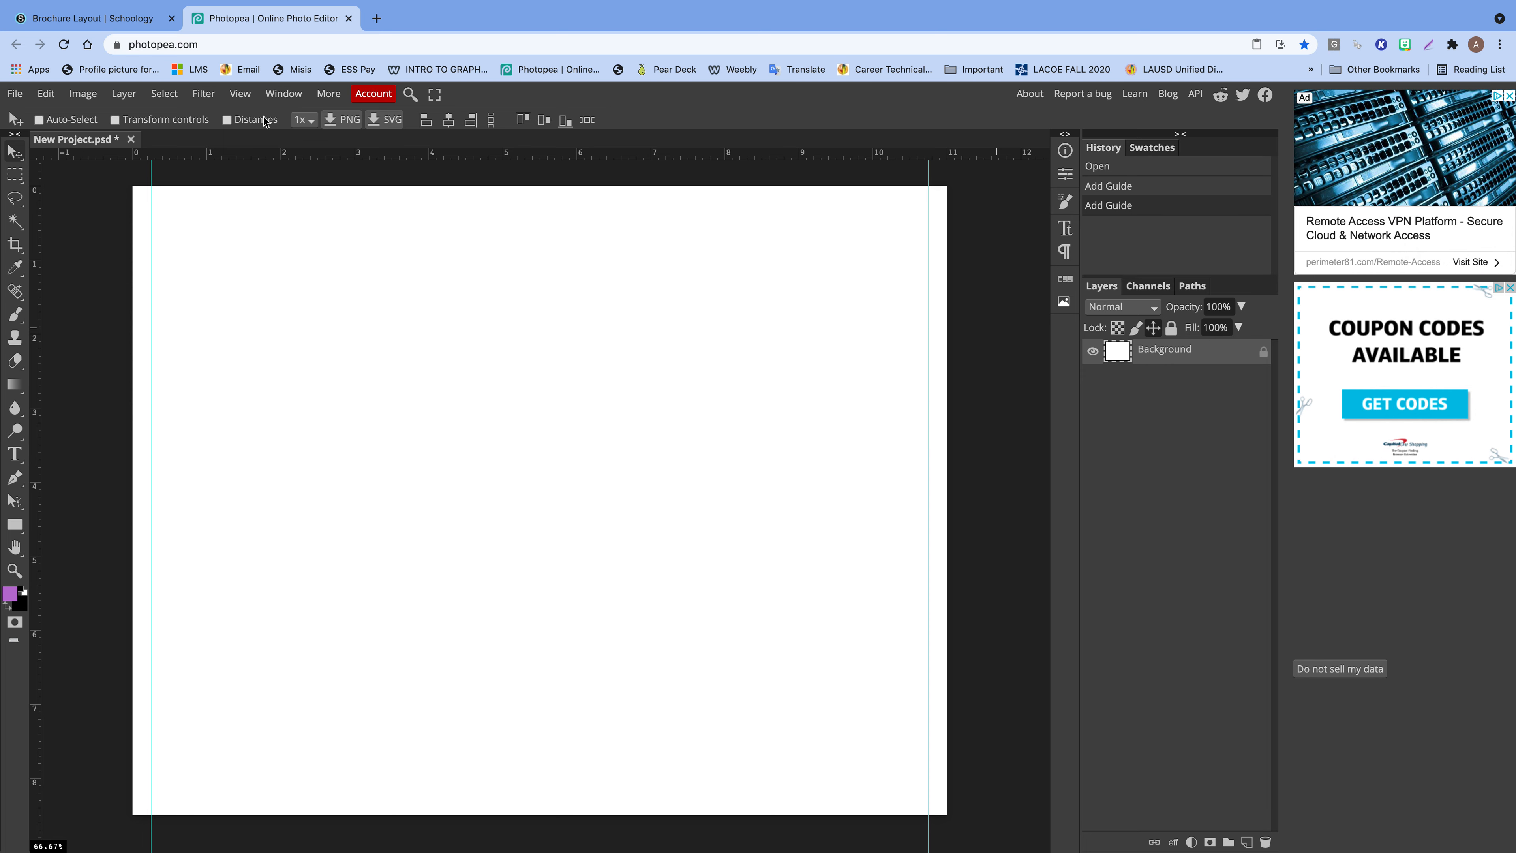
click(240, 93)
click(286, 417)
click(1017, 396)
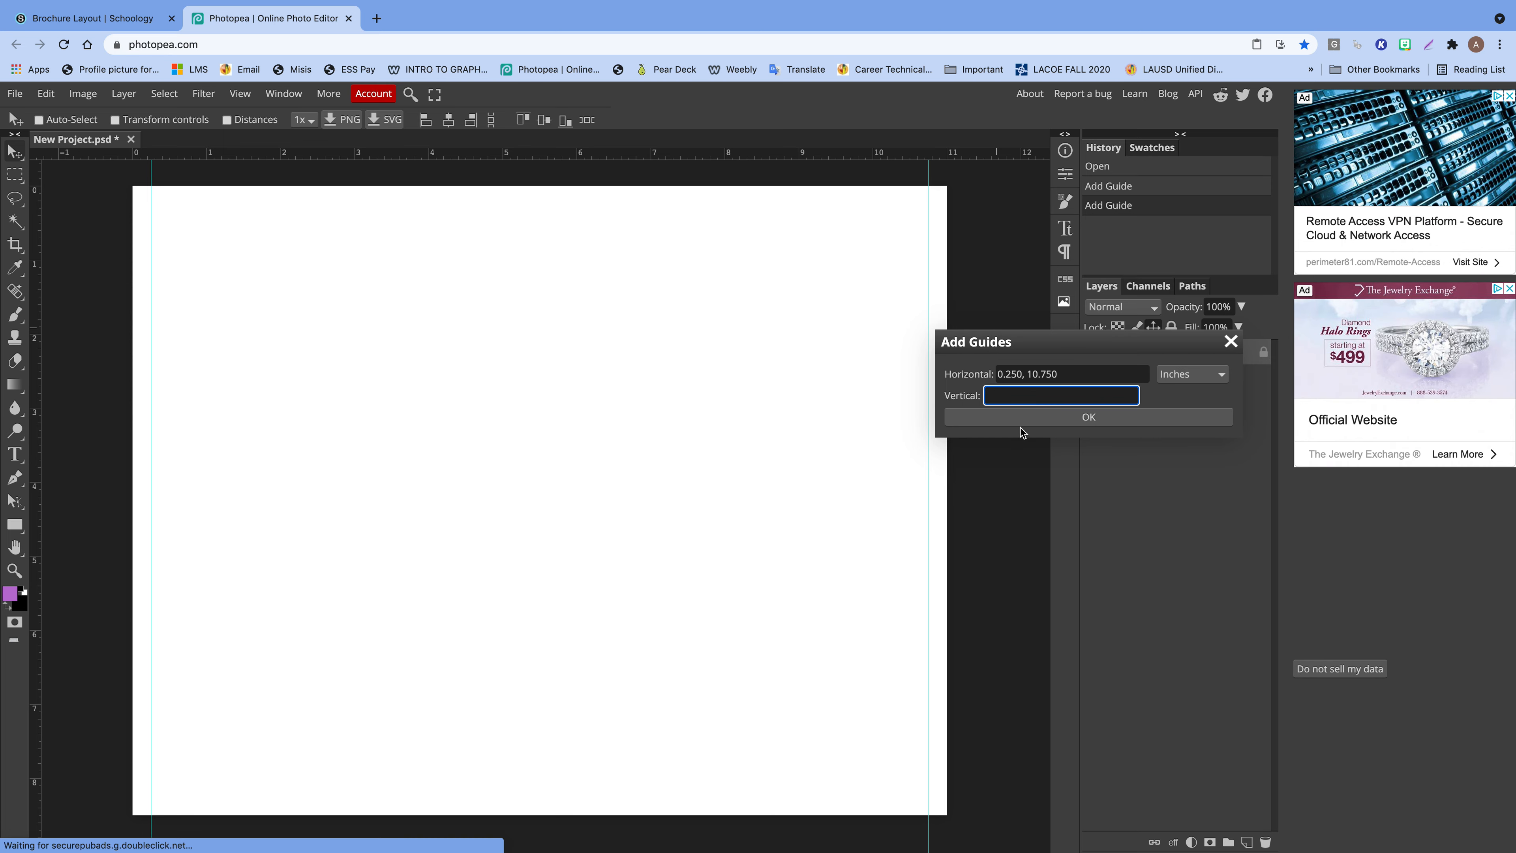
click(1077, 418)
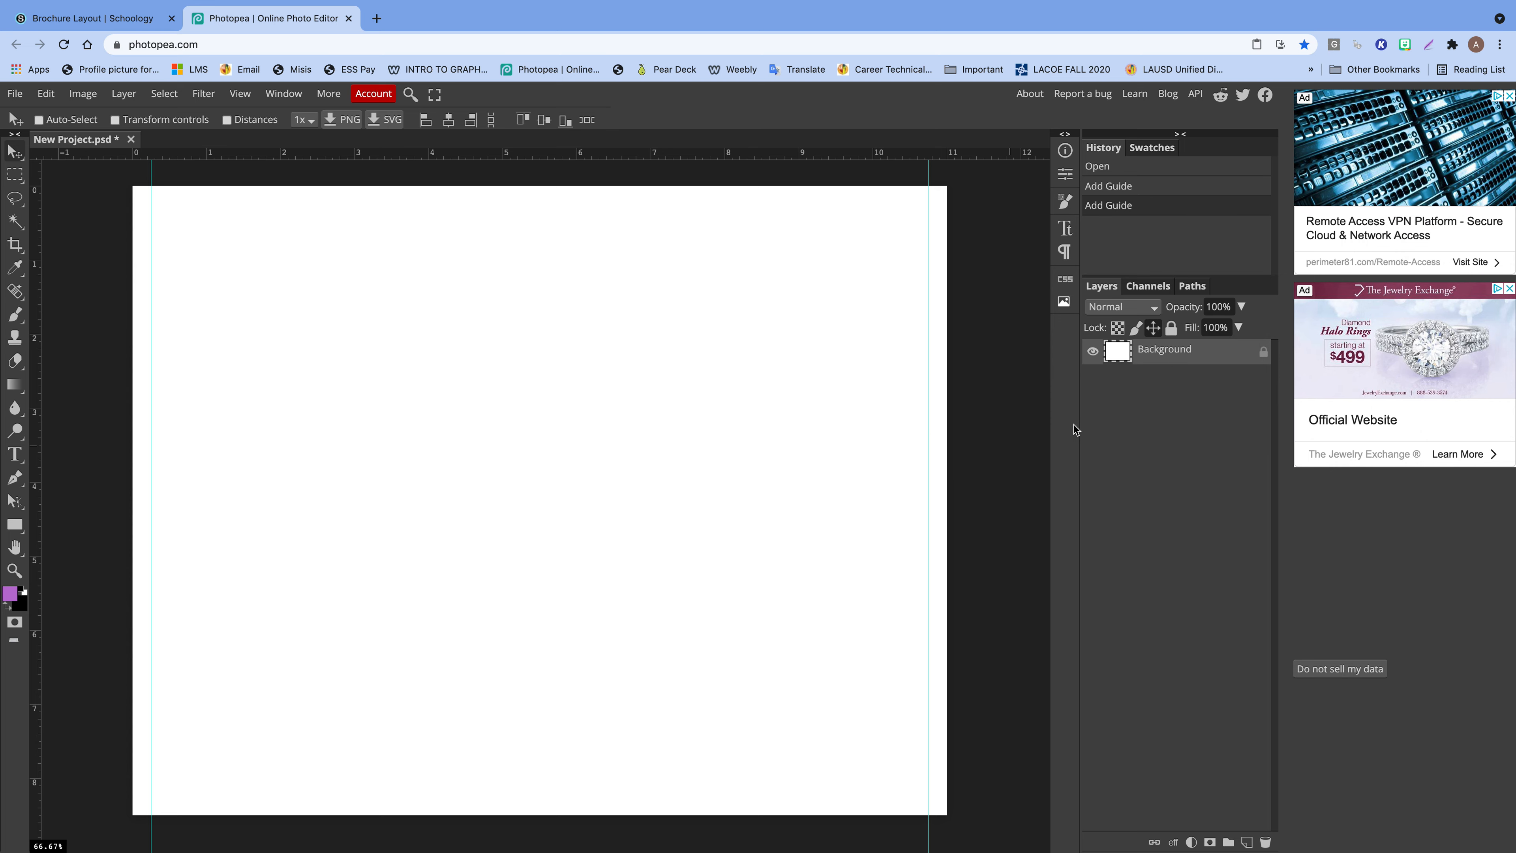
- Place two guides across the page from the ruler, about 0.26 and 8.21 inches below its top edge
drag(360, 154, 430, 798)
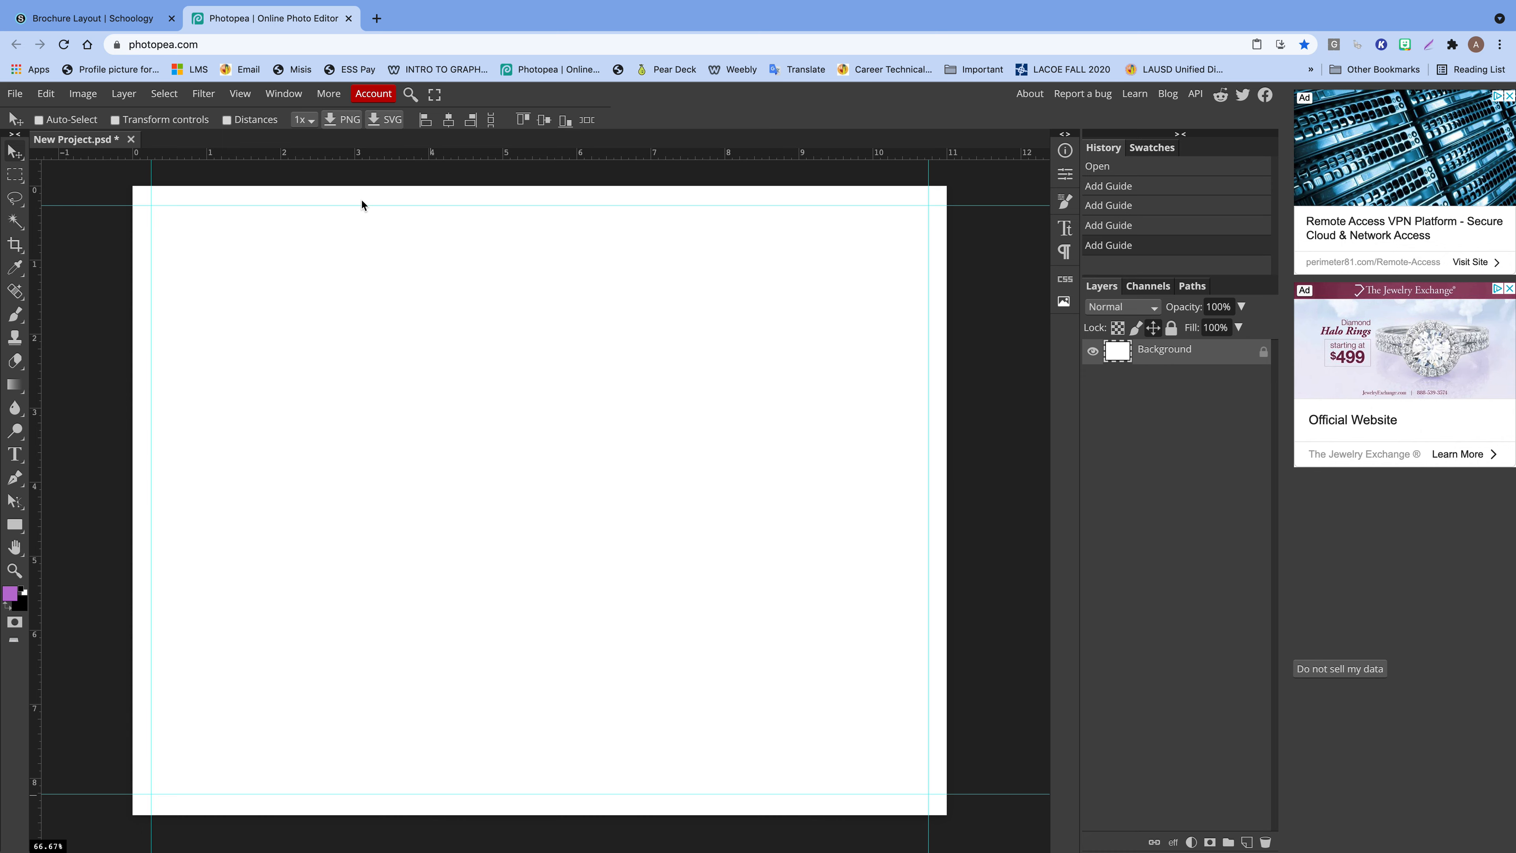
- Try to extend the list of horizontal guide positions after 10.750 in the Add Guides dialog
click(240, 95)
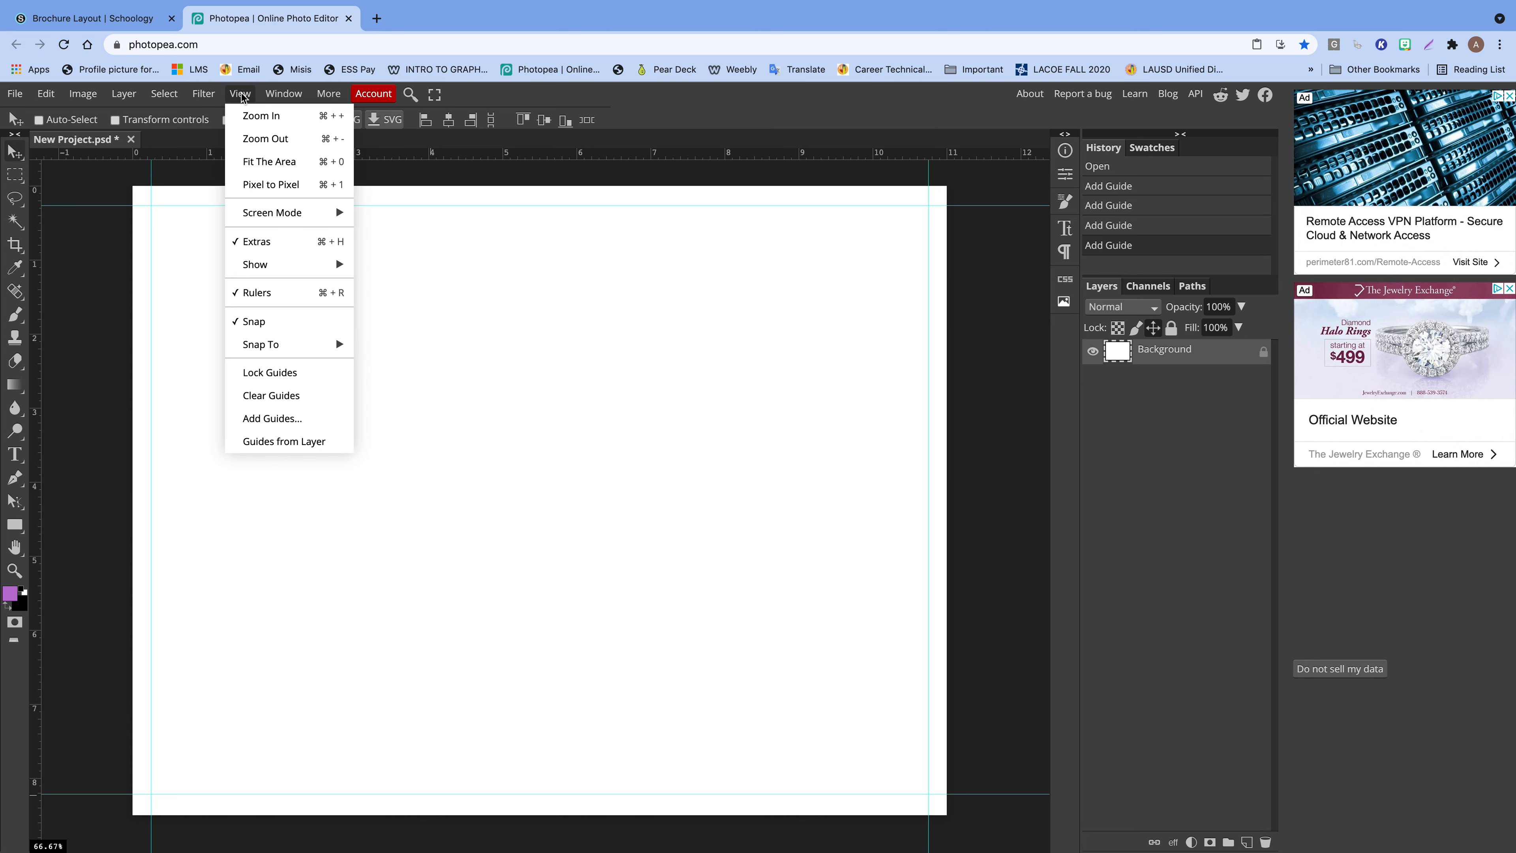
click(322, 418)
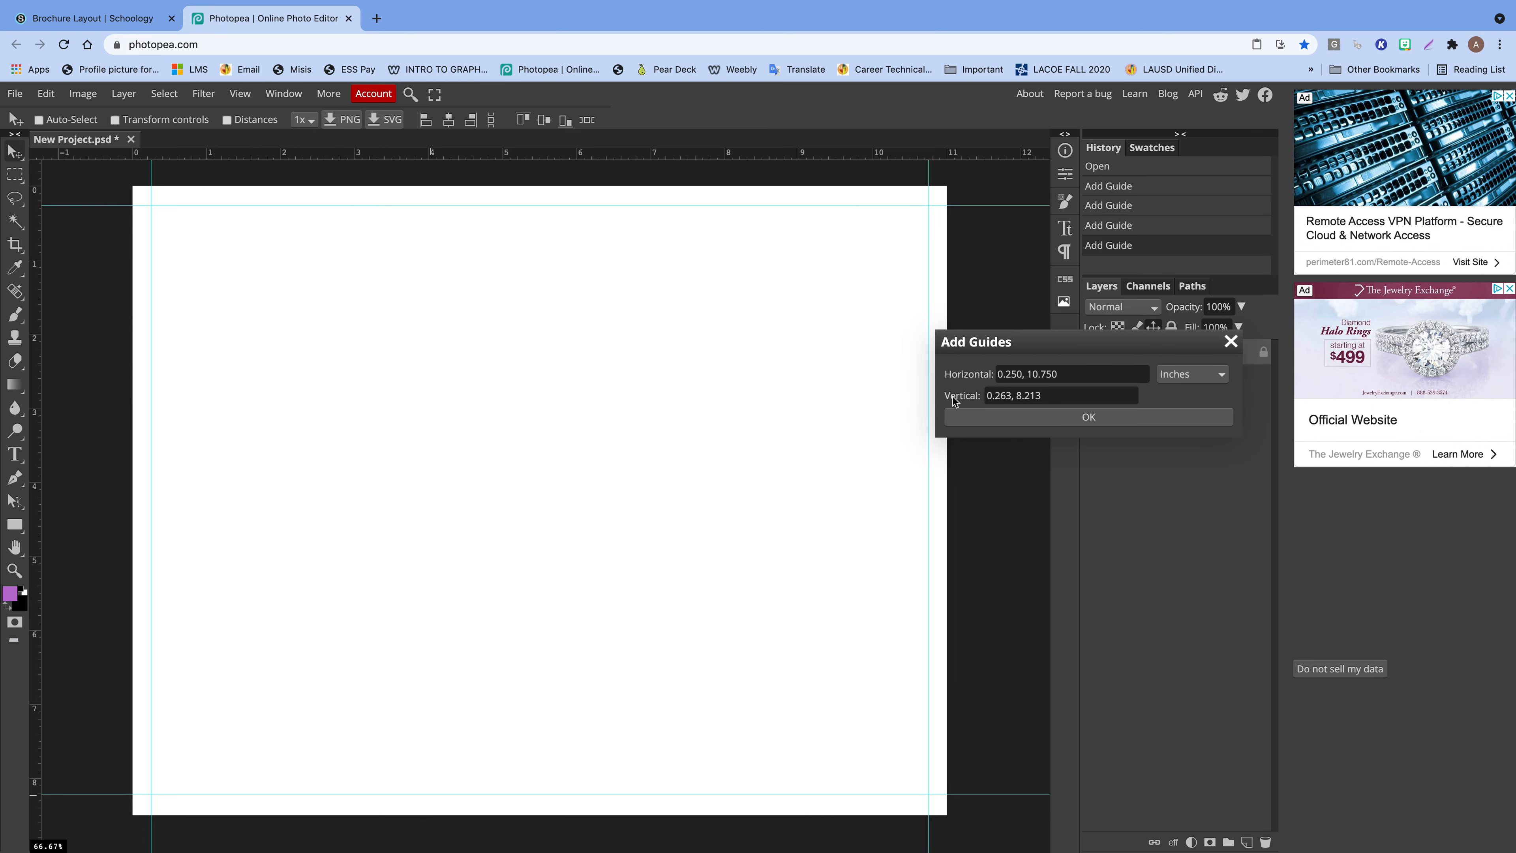
drag(1041, 349, 1134, 394)
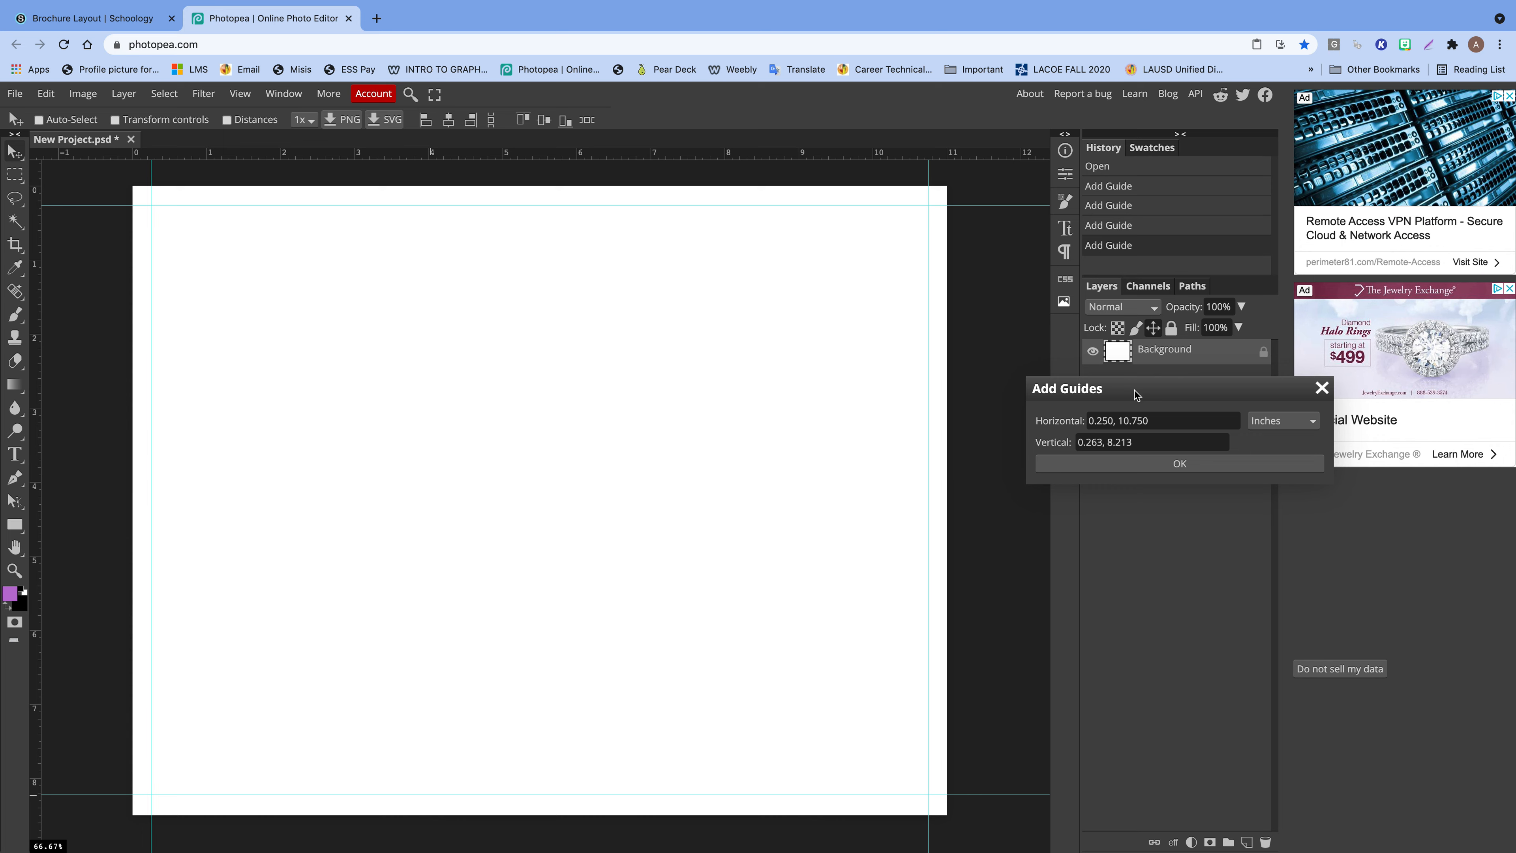
drag(1144, 390, 1170, 452)
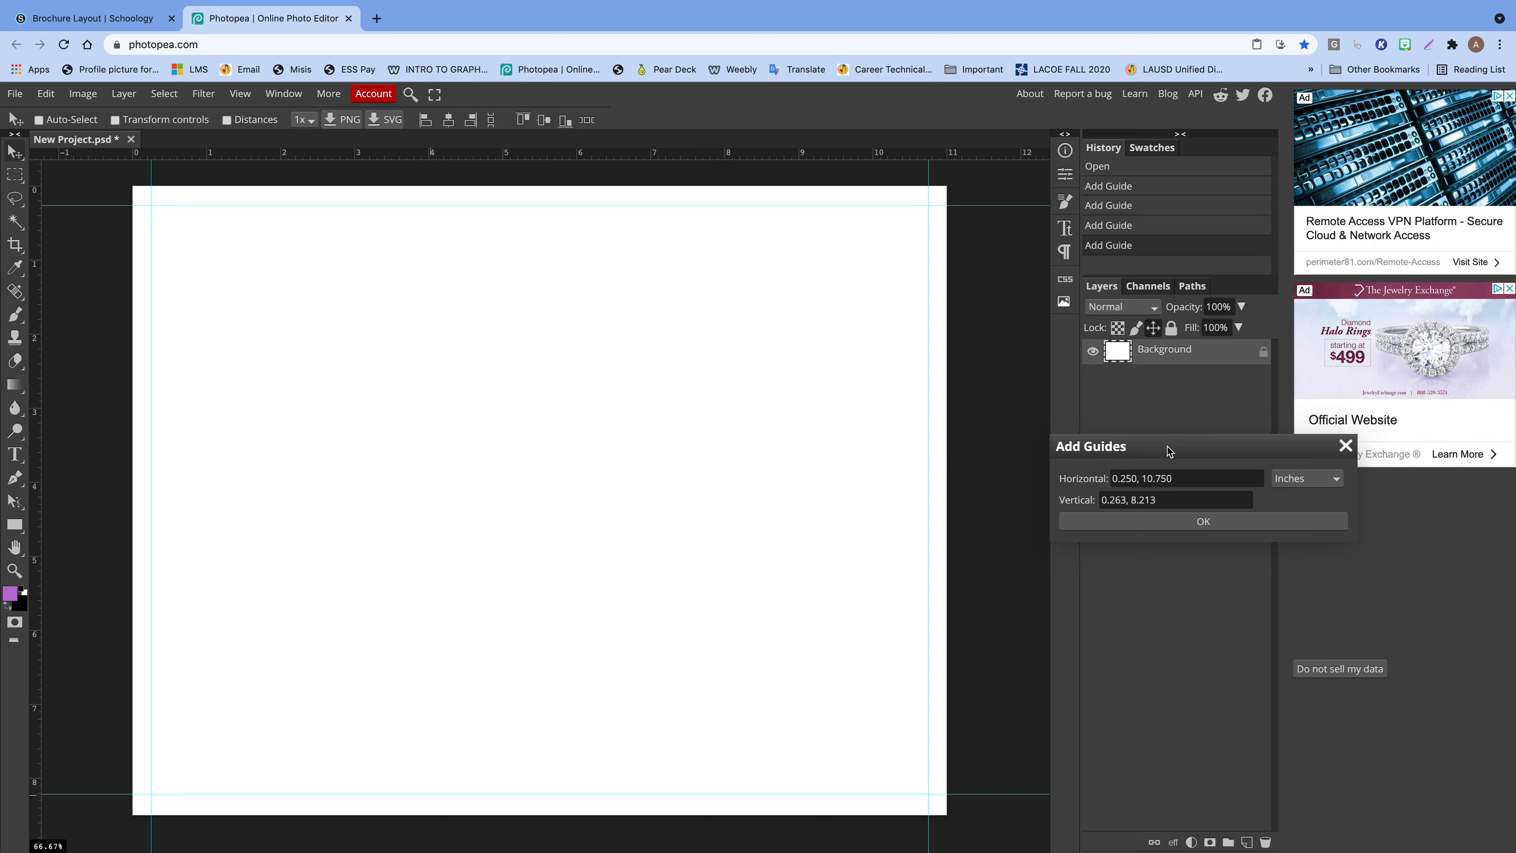
drag(1169, 450, 1103, 400)
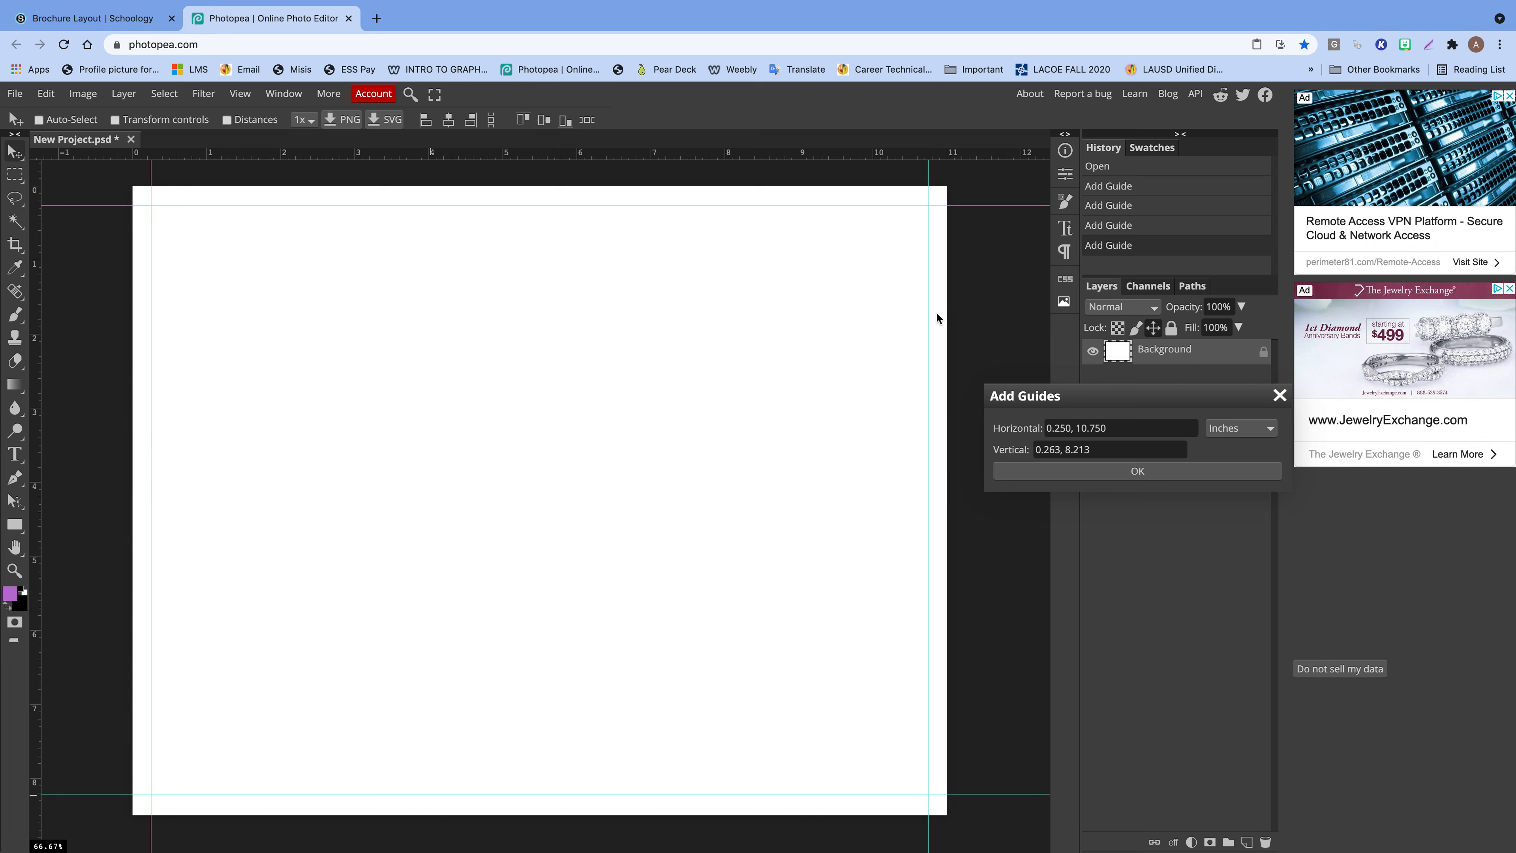
drag(1028, 396, 1064, 373)
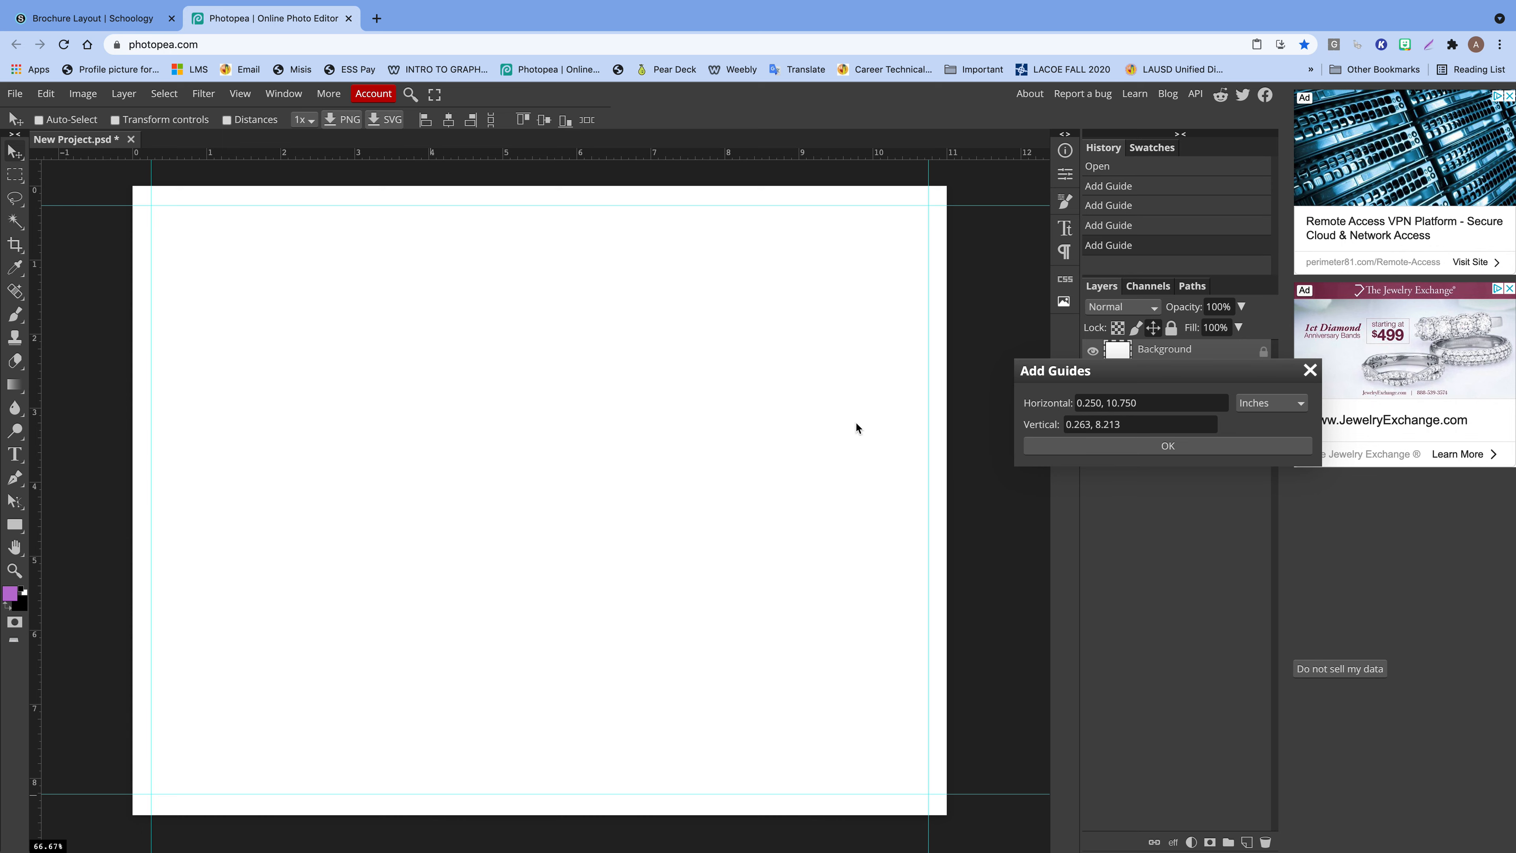
click(1146, 403)
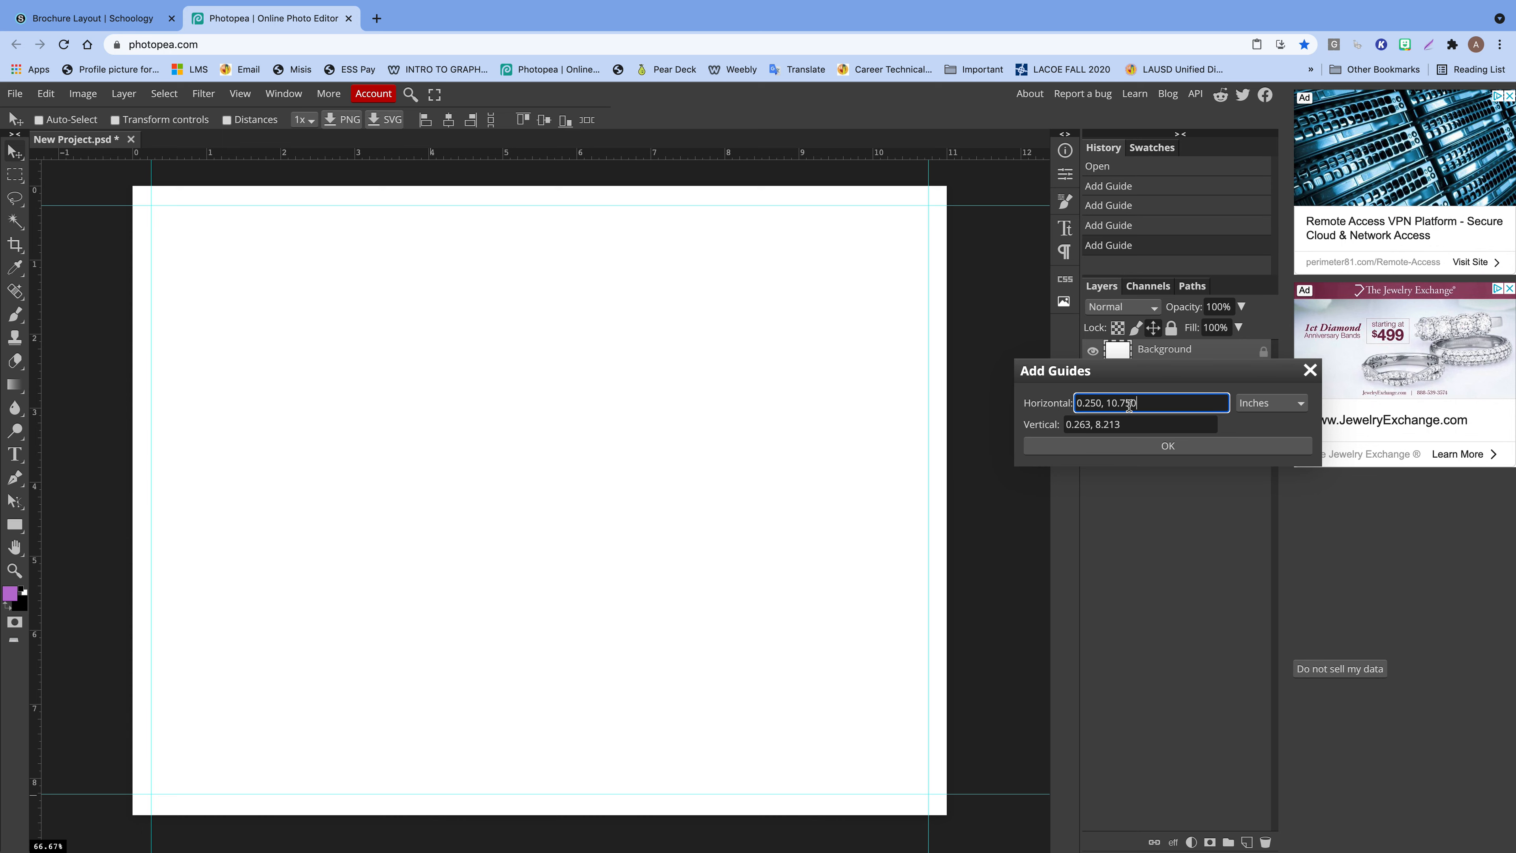
text(,)
click(1149, 446)
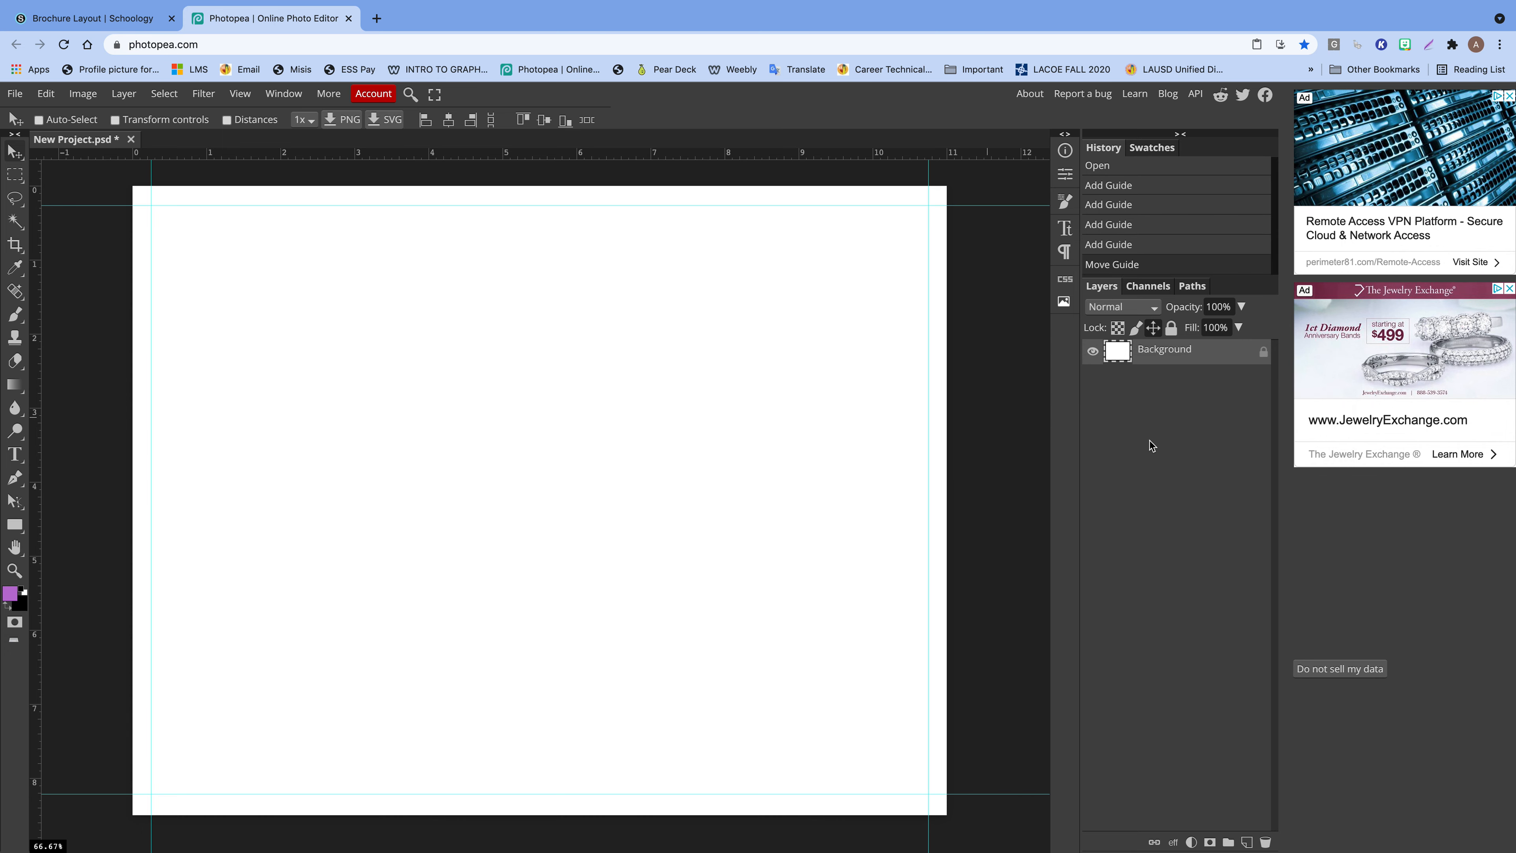
- Place two vertical guides from the ruler, about 3 and 6 inches from the page's left edge
drag(37, 357, 373, 362)
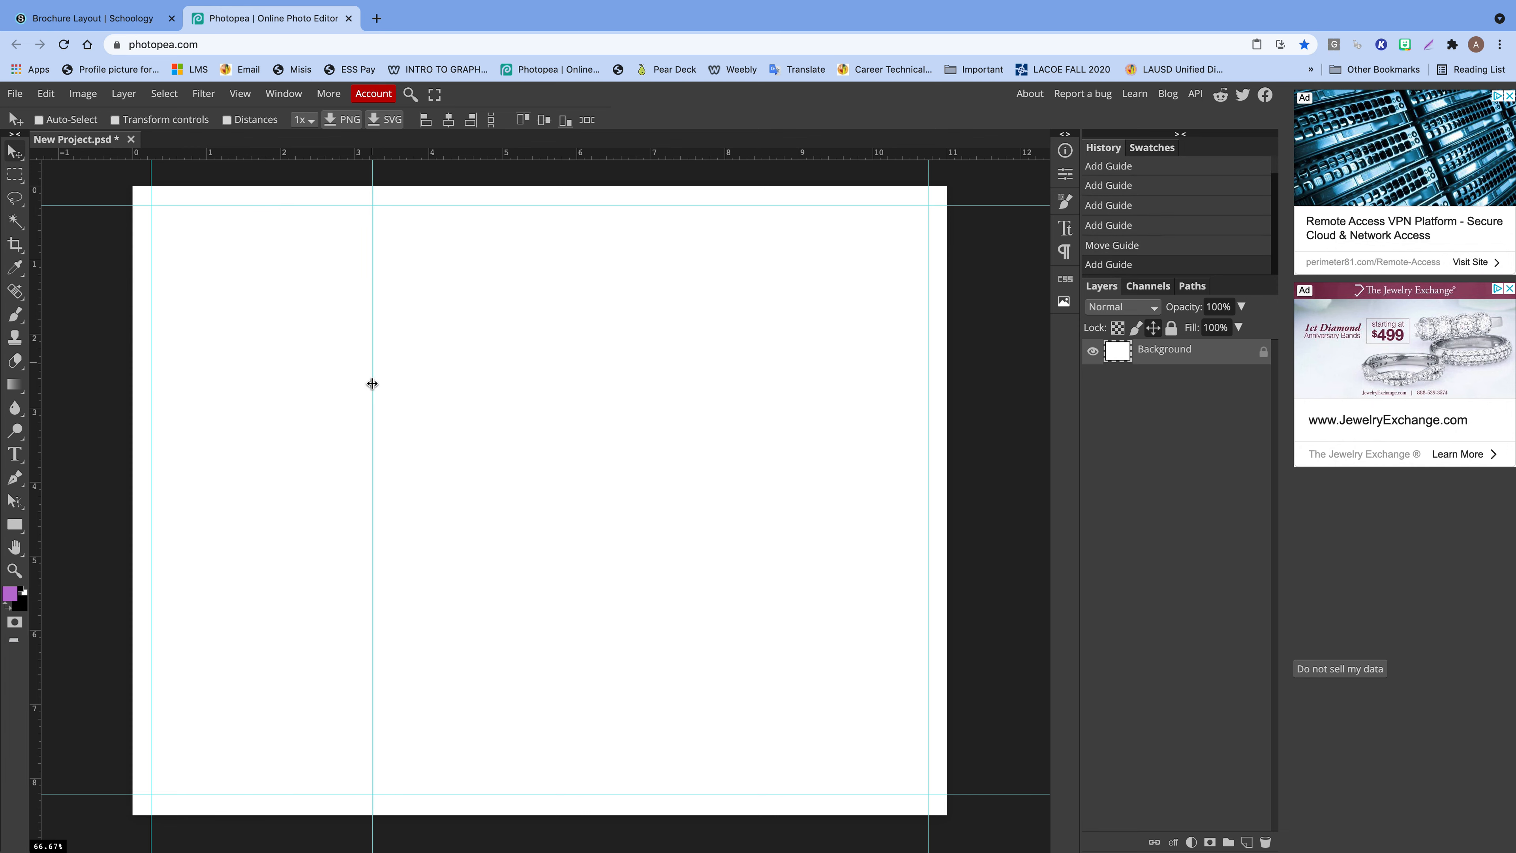
drag(372, 384, 356, 380)
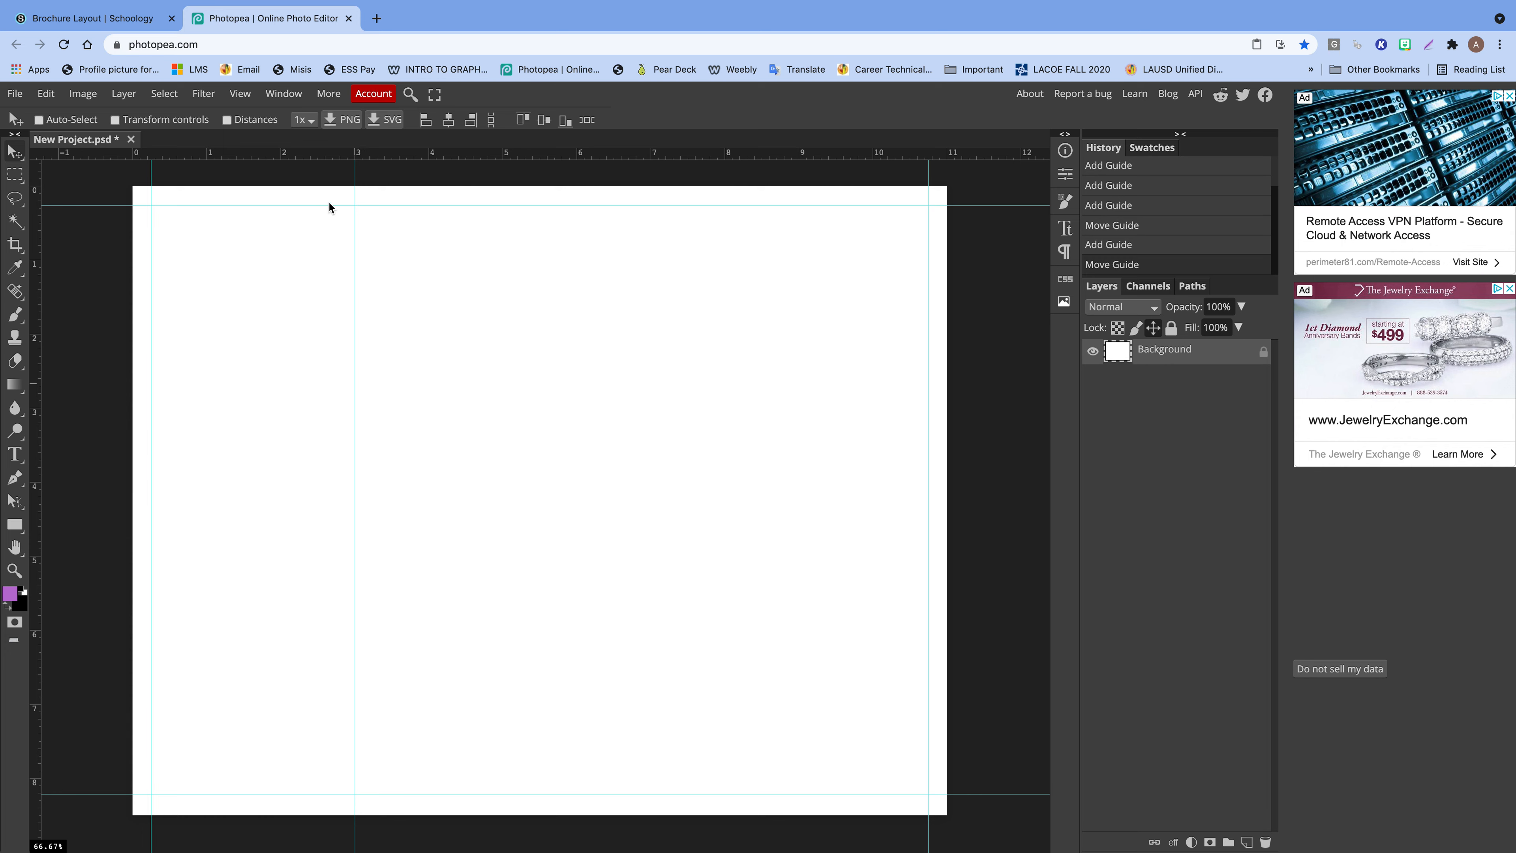
drag(37, 293, 577, 298)
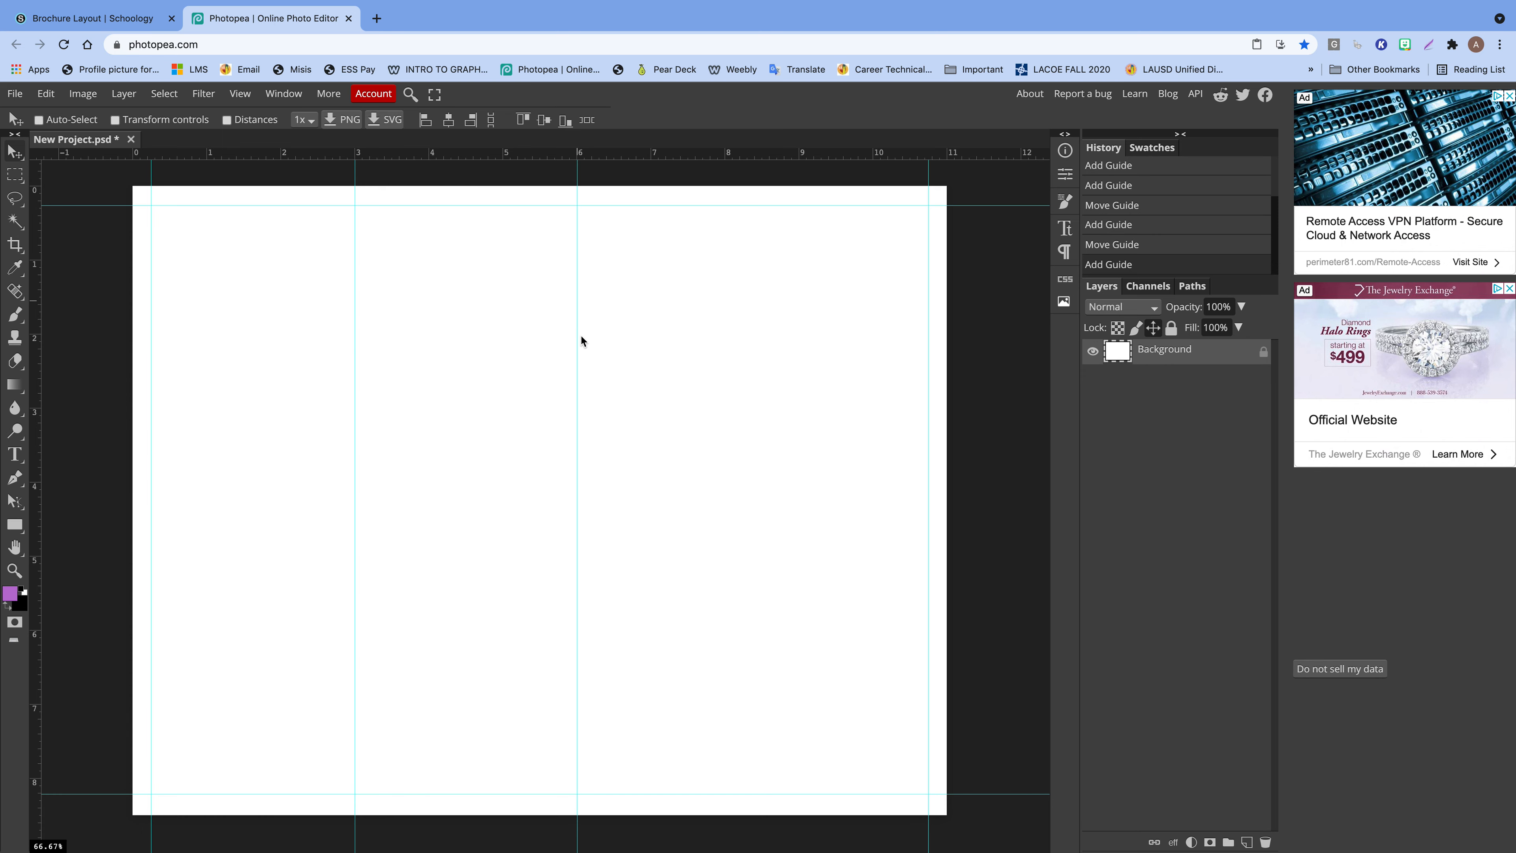
- Set the positions of the two column guides to exactly 3.000 and 6.000 inches
click(238, 93)
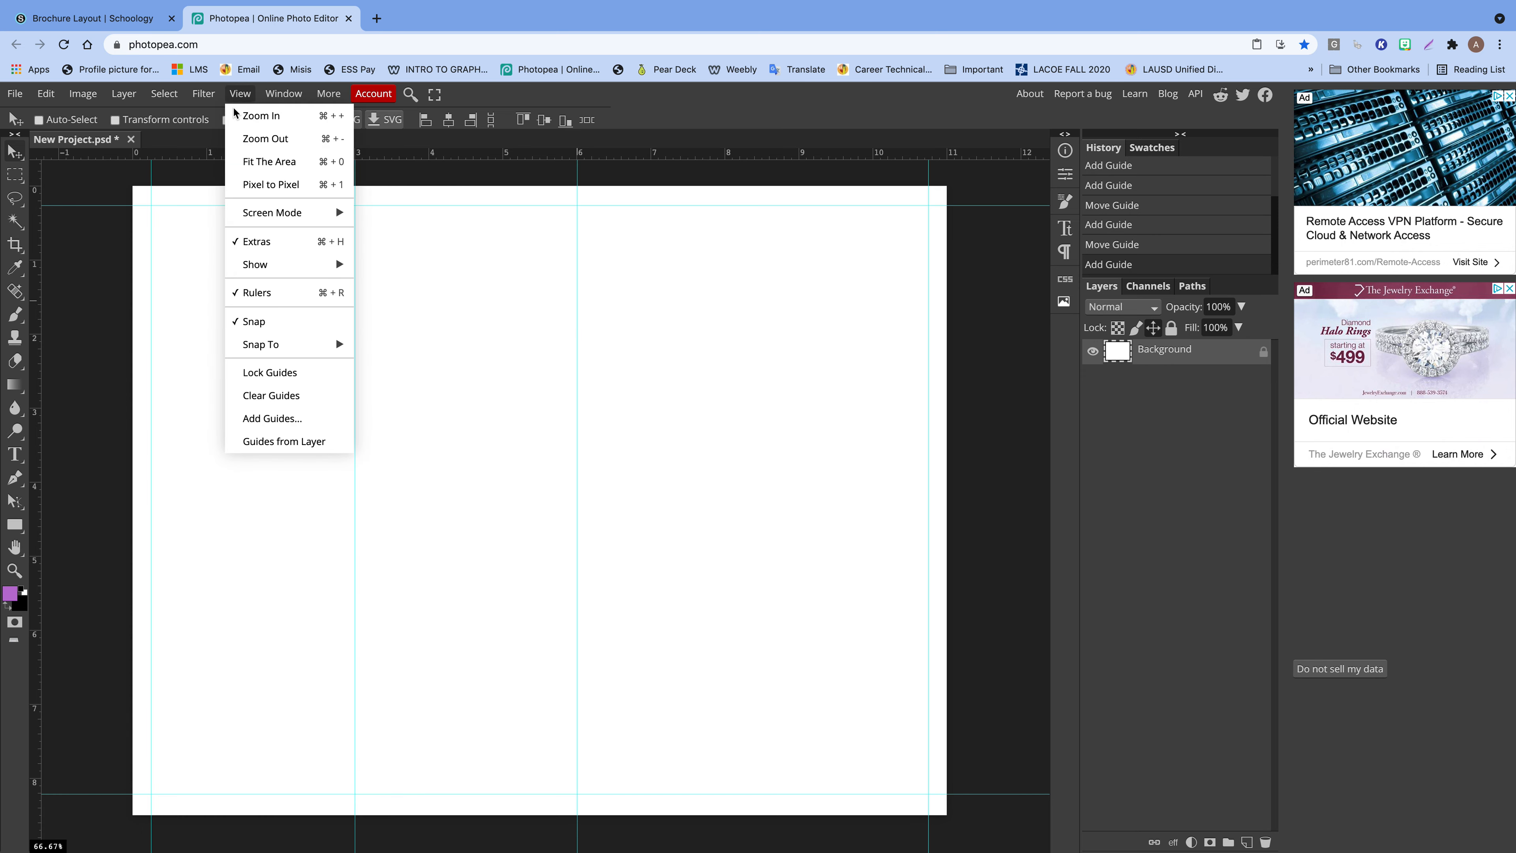
click(261, 425)
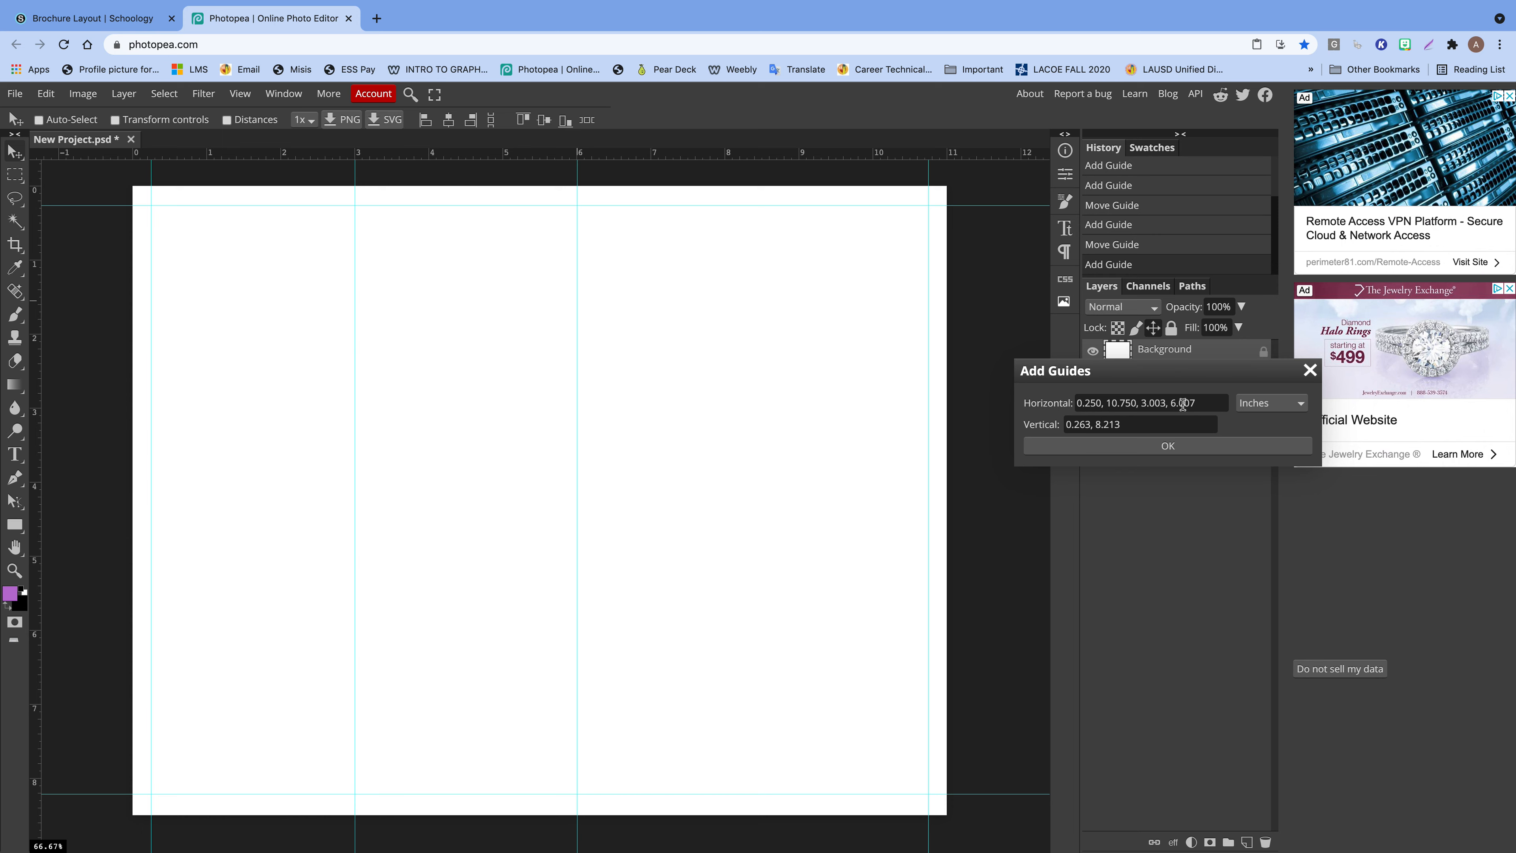
click(1168, 403)
key(BackSpace)
text(0)
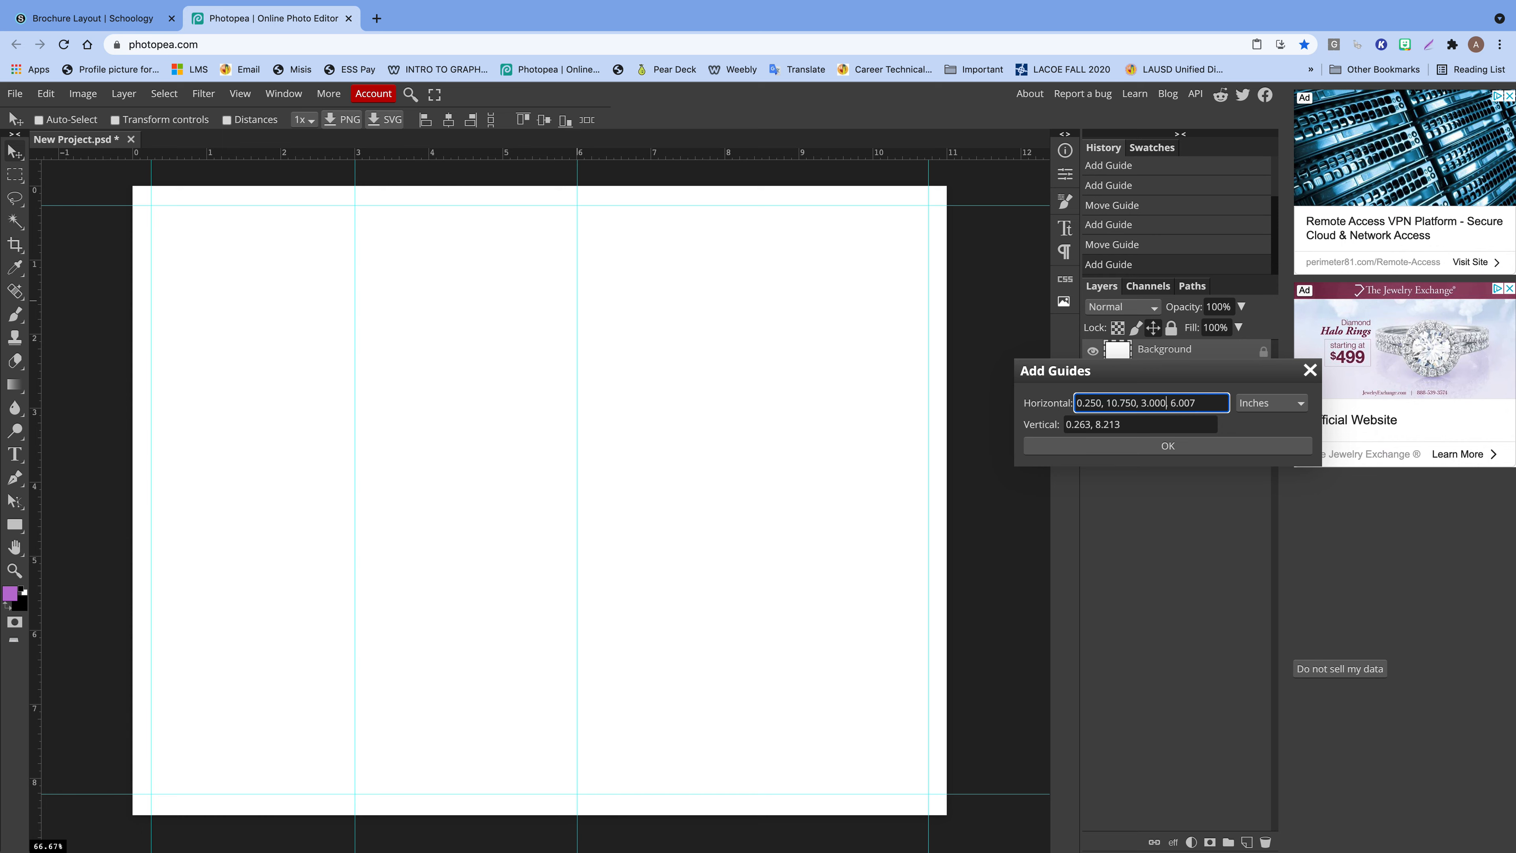
key(BackSpace)
drag(1219, 401, 1141, 406)
click(1184, 447)
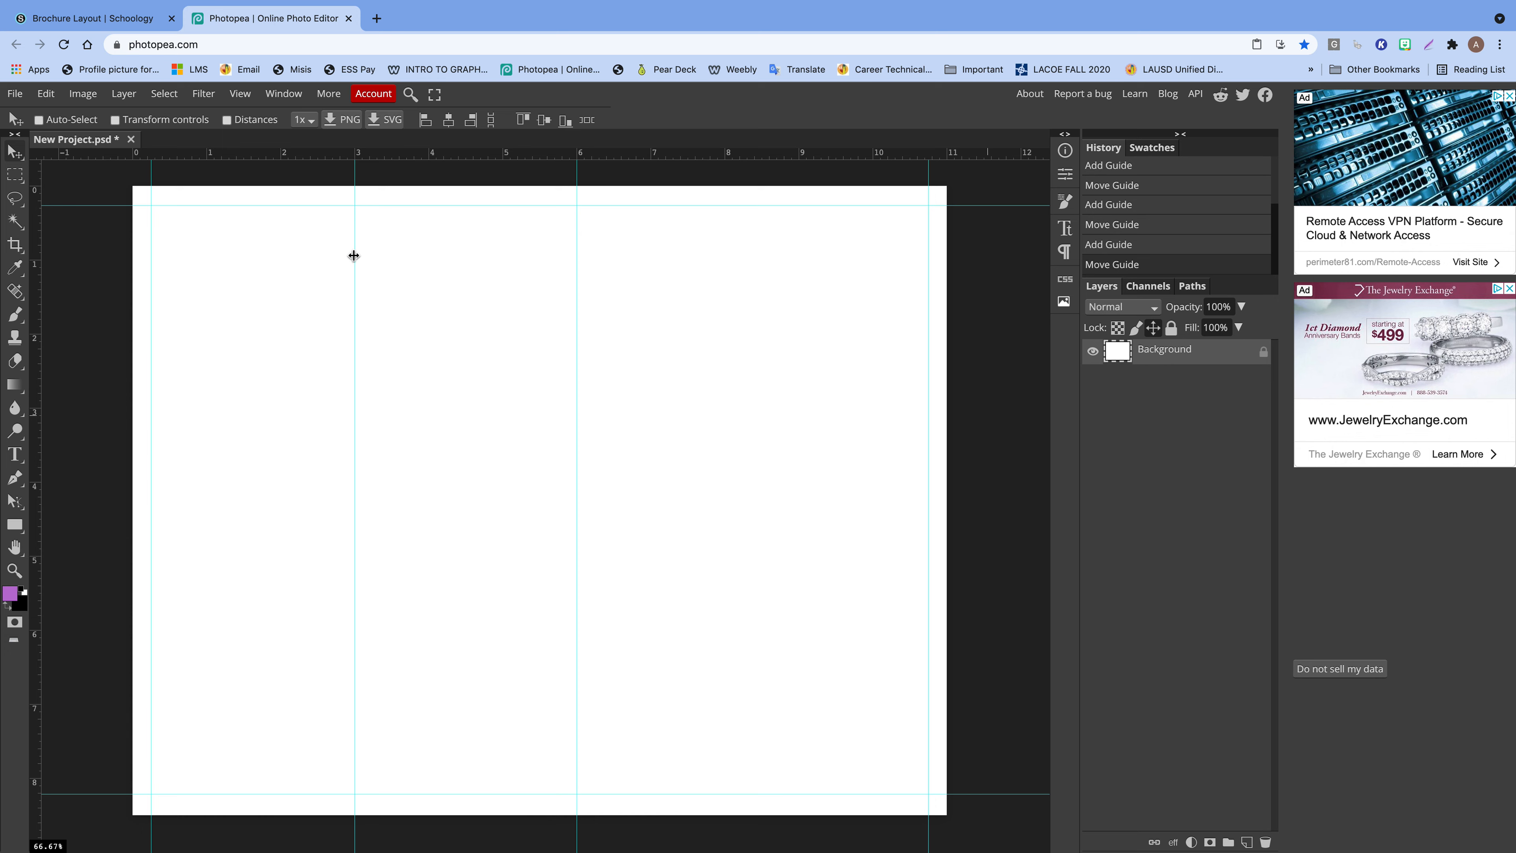
- Add a guide at horizontal position 2.75 inches, keeping the existing guide positions
click(244, 93)
click(304, 416)
drag(1113, 368, 758, 315)
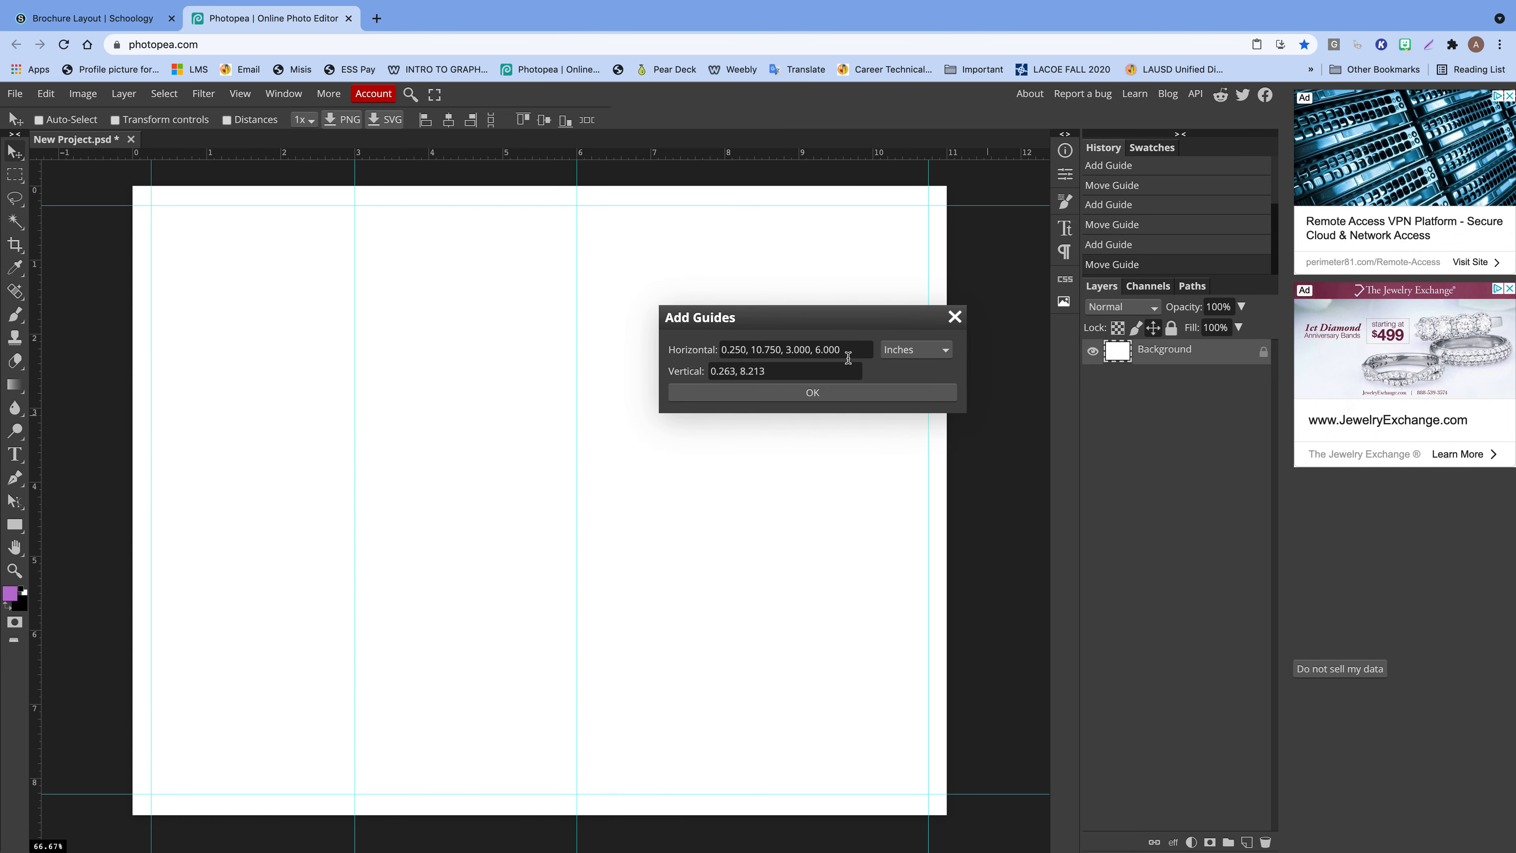
double_click(811, 348)
click(854, 350)
text(,)
drag(813, 350, 785, 349)
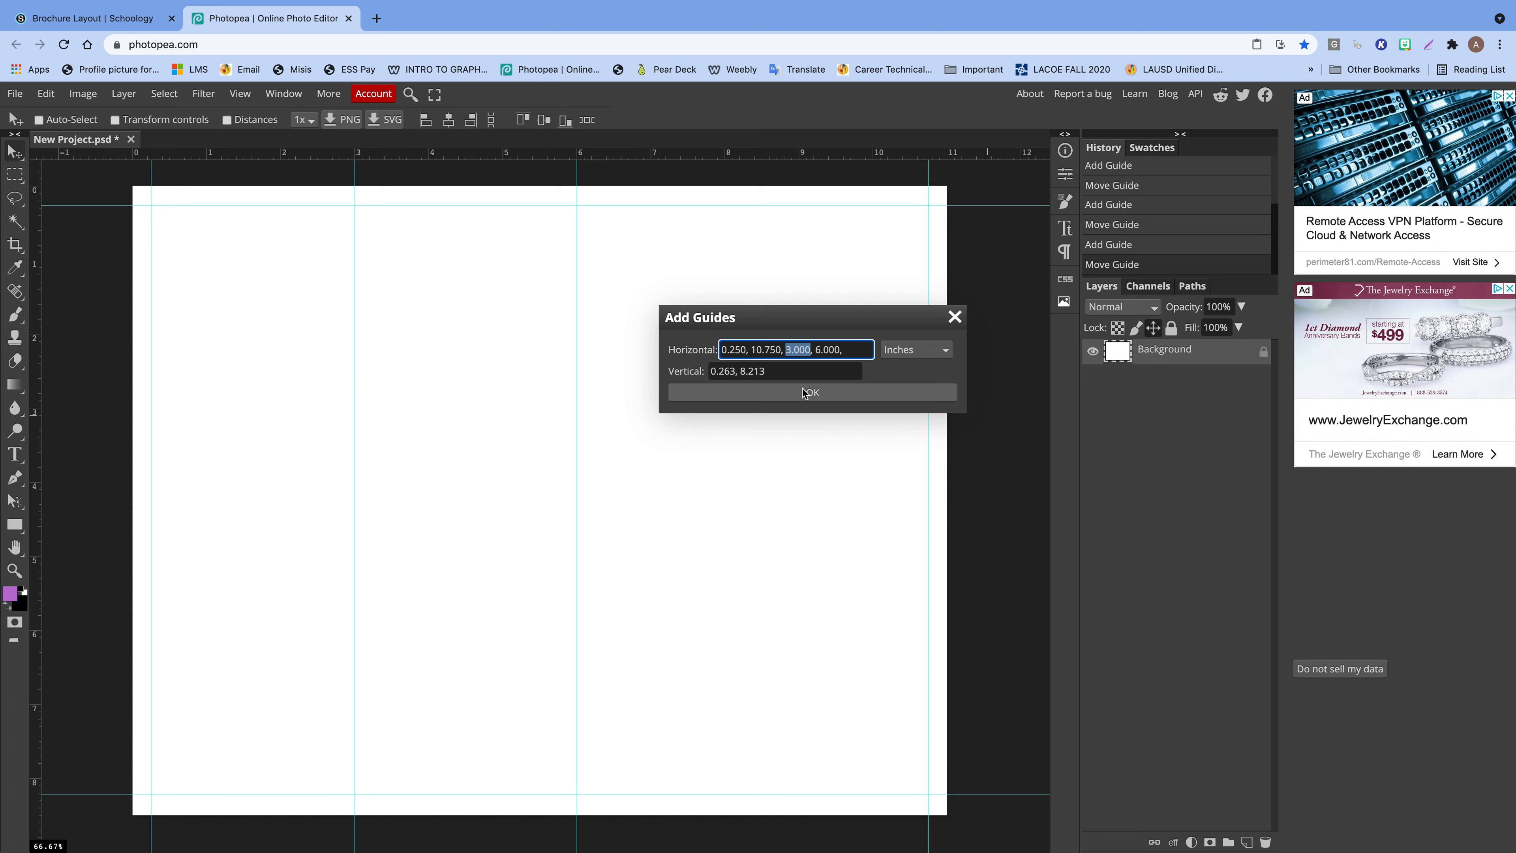
click(859, 346)
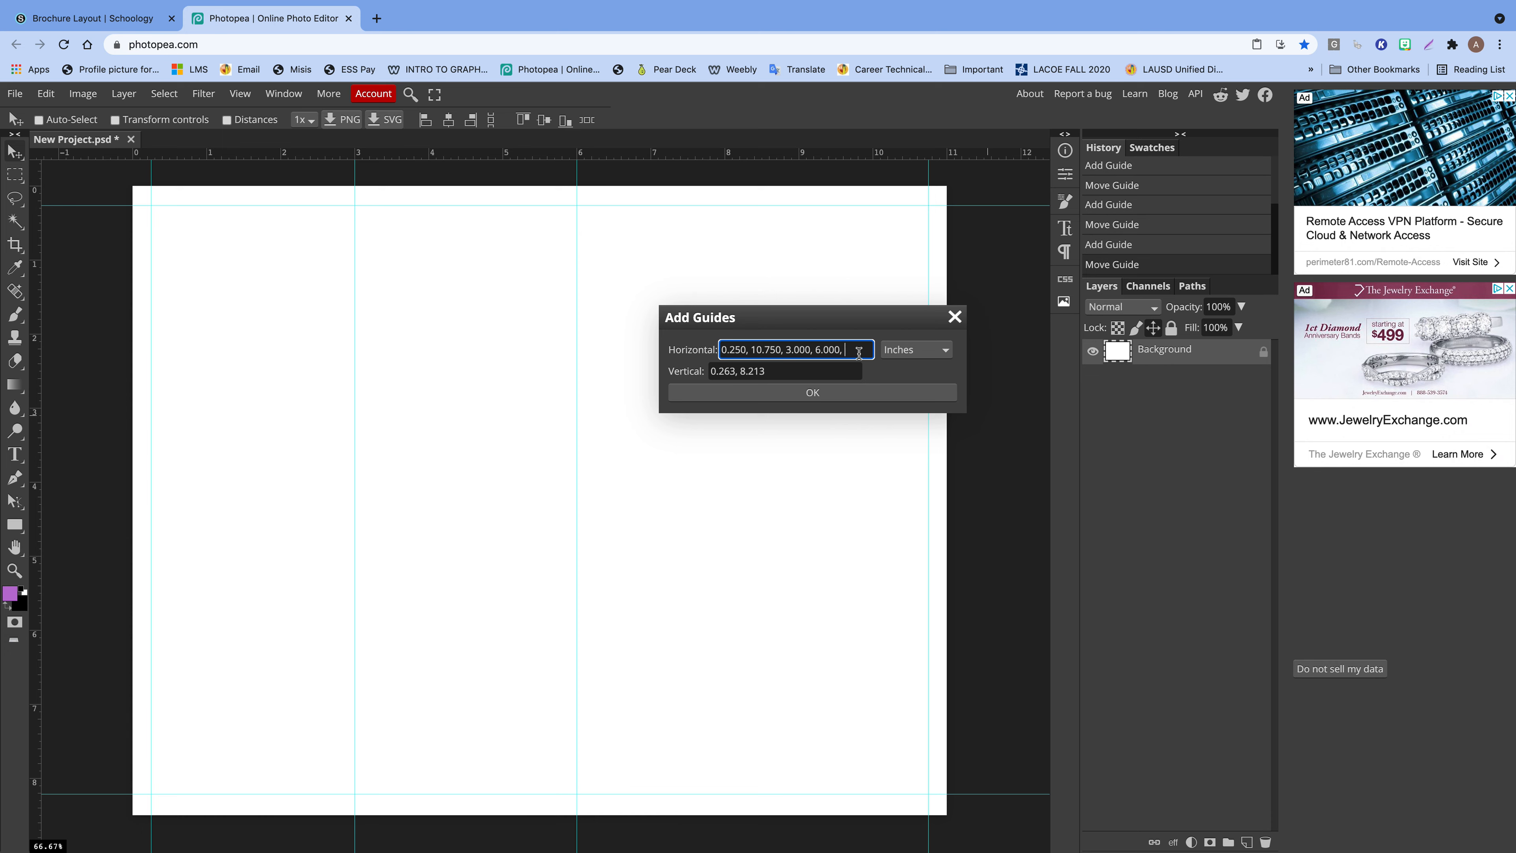
text(2.75)
click(857, 397)
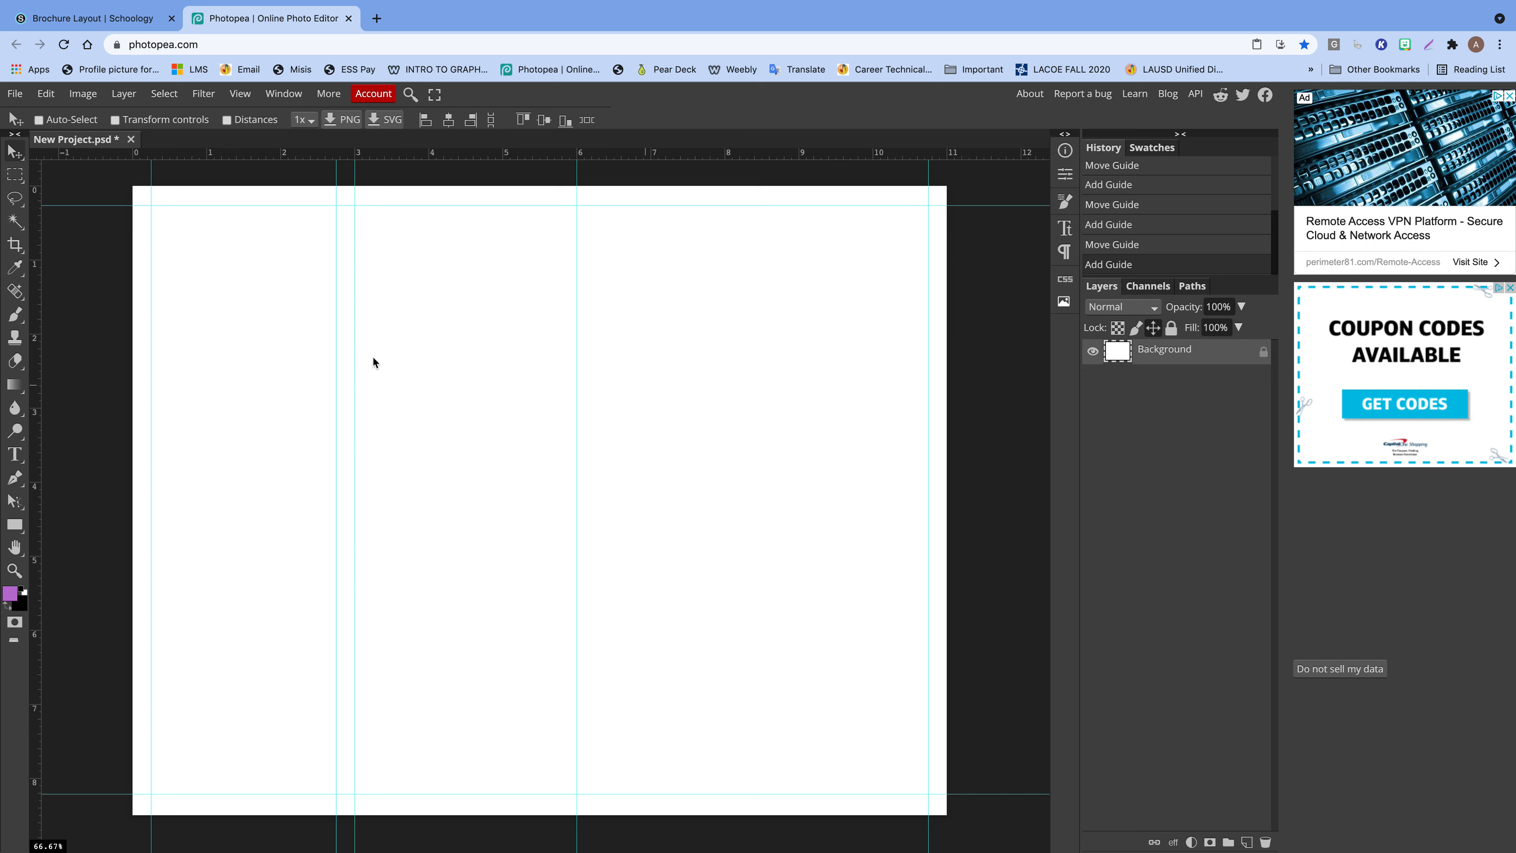
- Add another guide at horizontal position 3.25 inches, on the other side of the first column divider
click(241, 94)
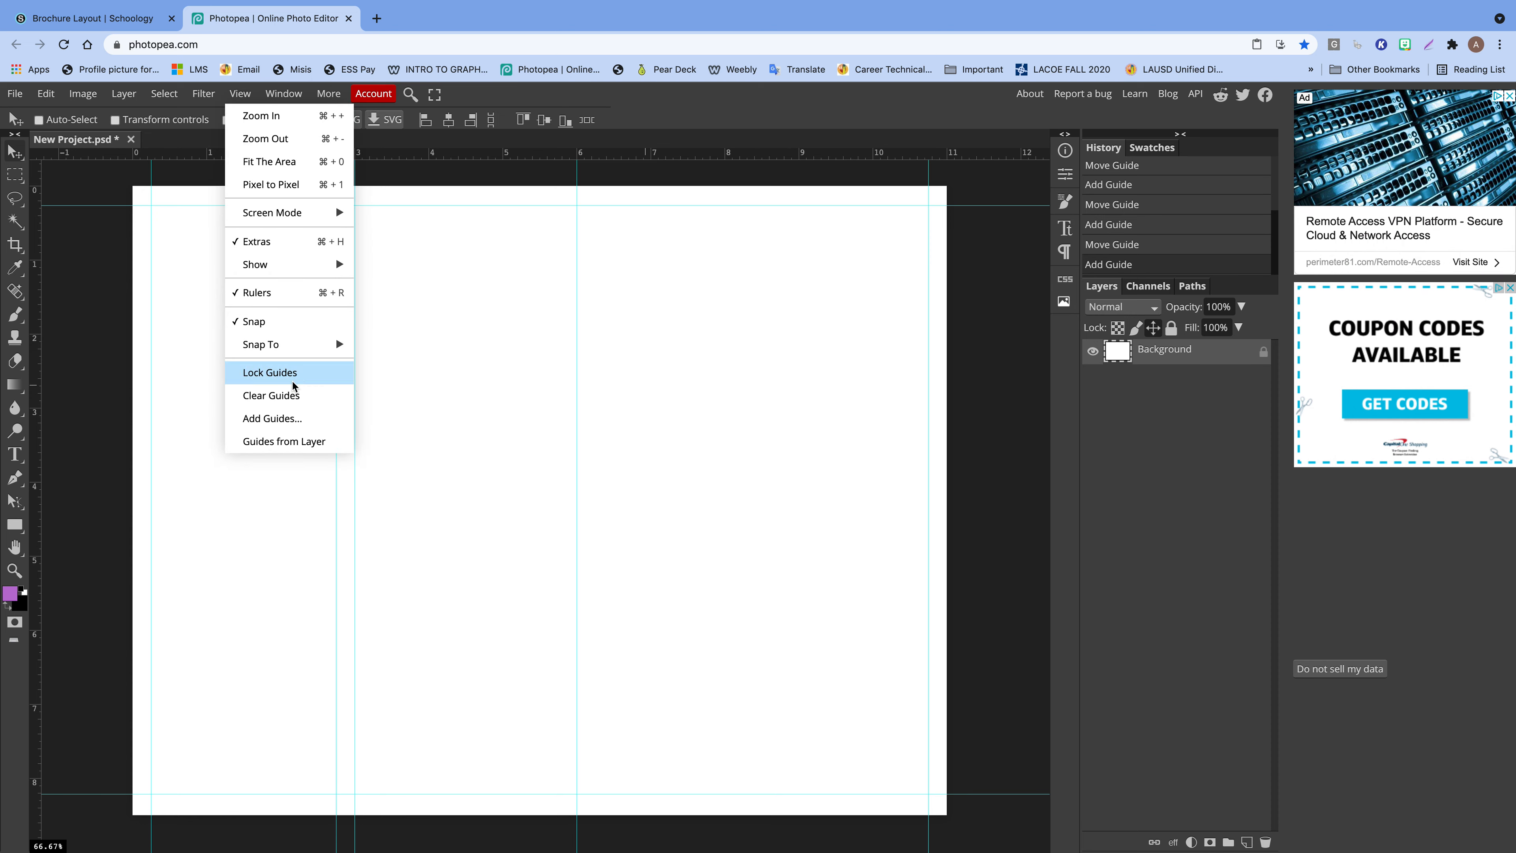
click(279, 418)
click(811, 350)
drag(811, 349, 785, 349)
click(870, 350)
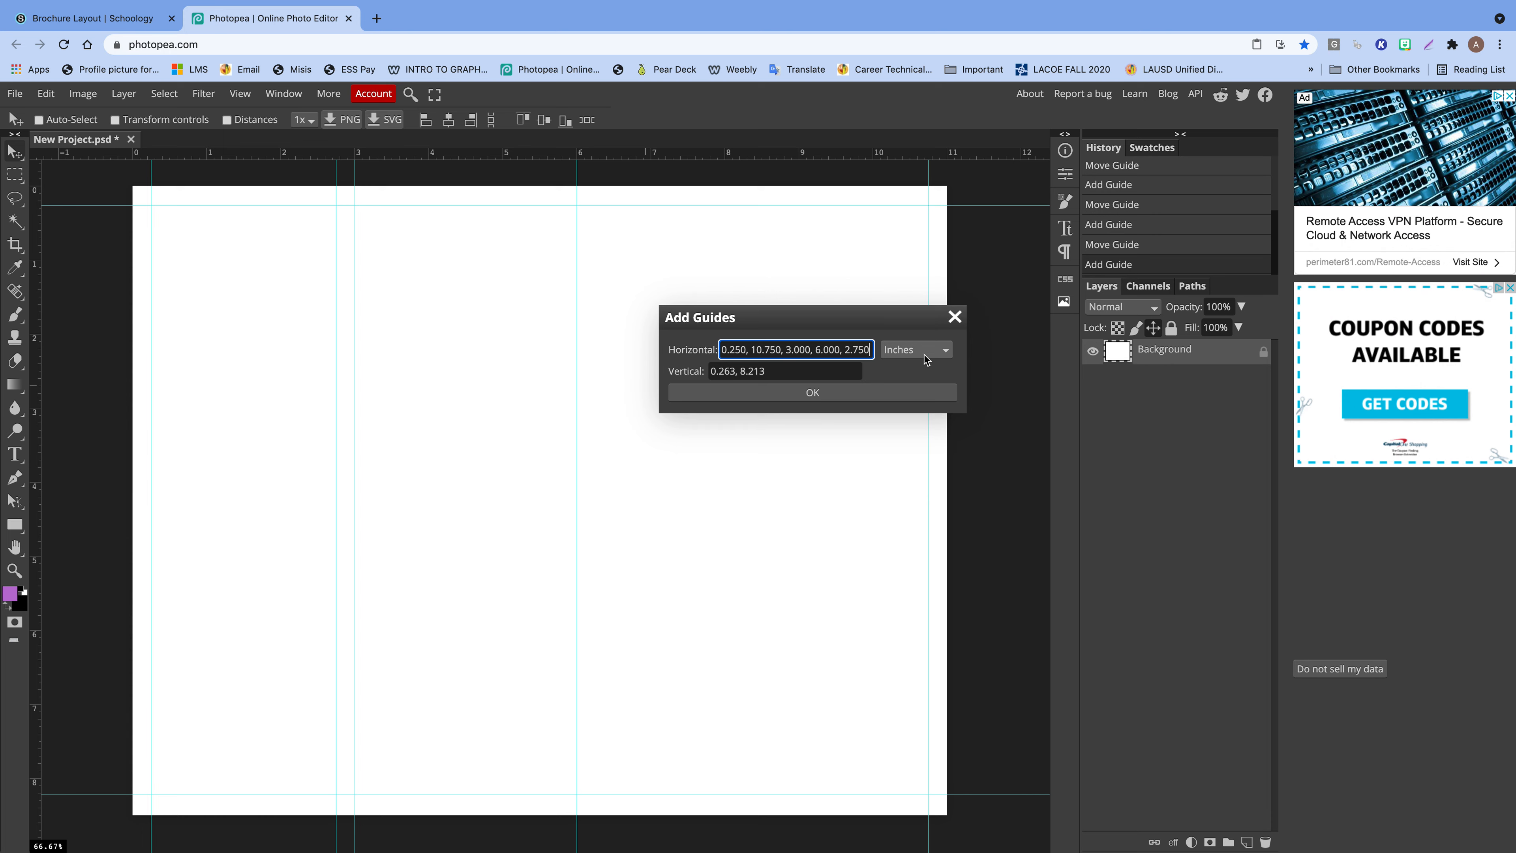
text(, 3.25)
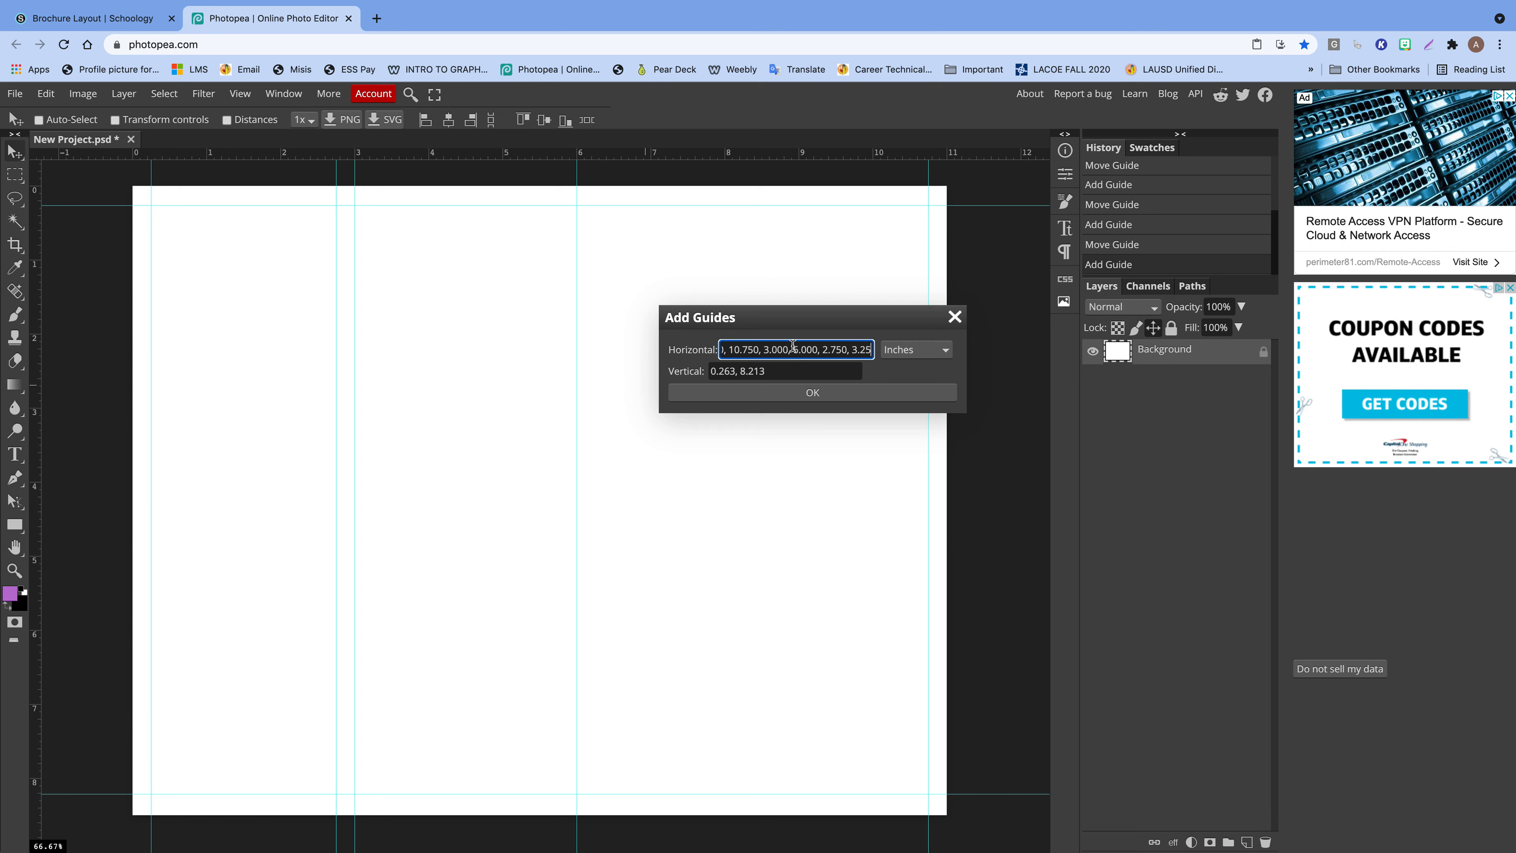
double_click(770, 351)
click(895, 352)
drag(872, 349, 854, 349)
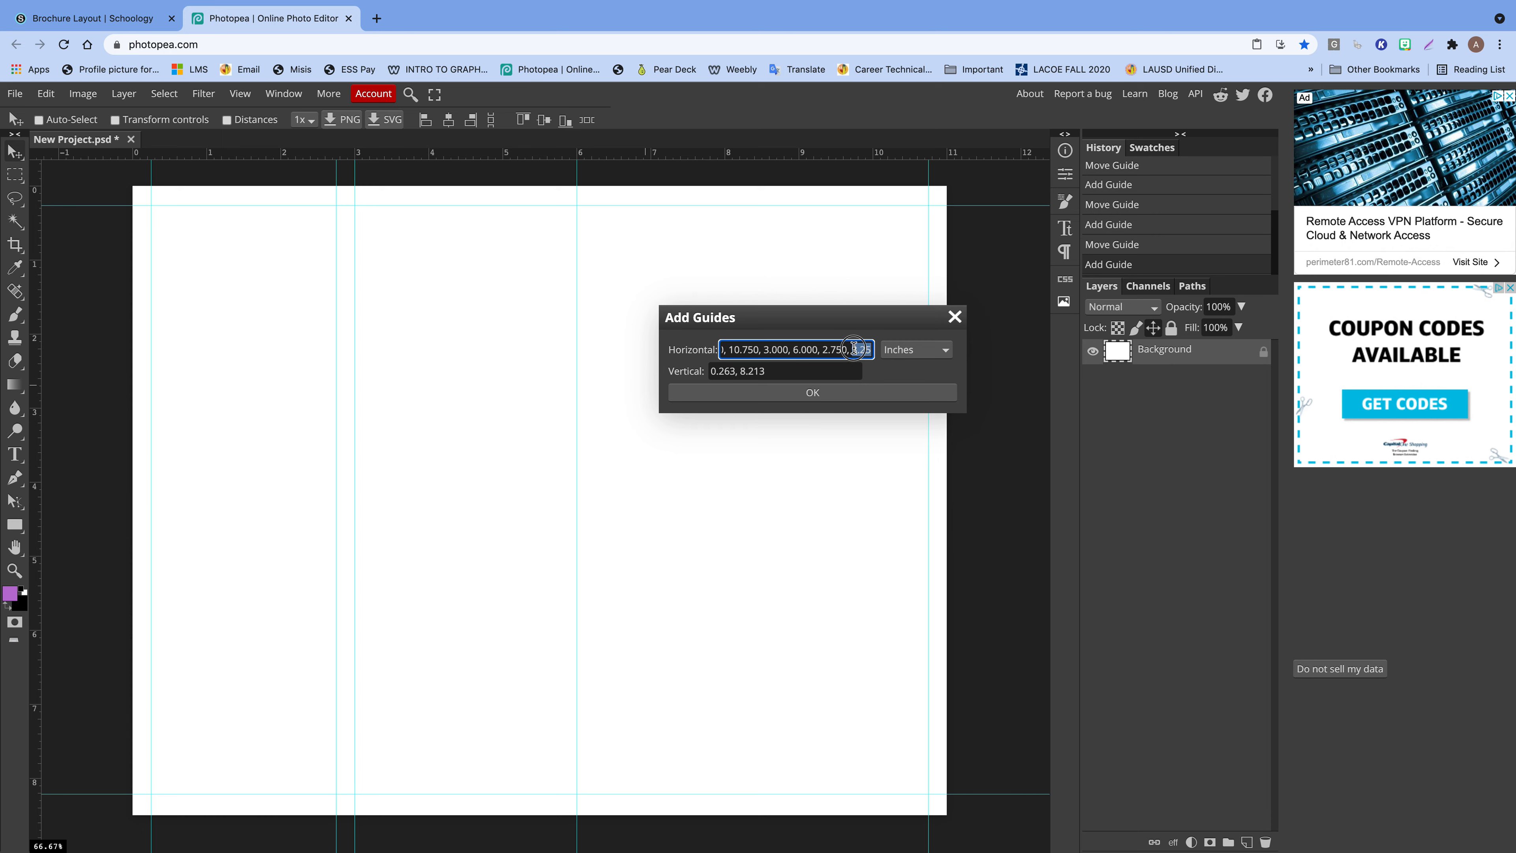
click(827, 392)
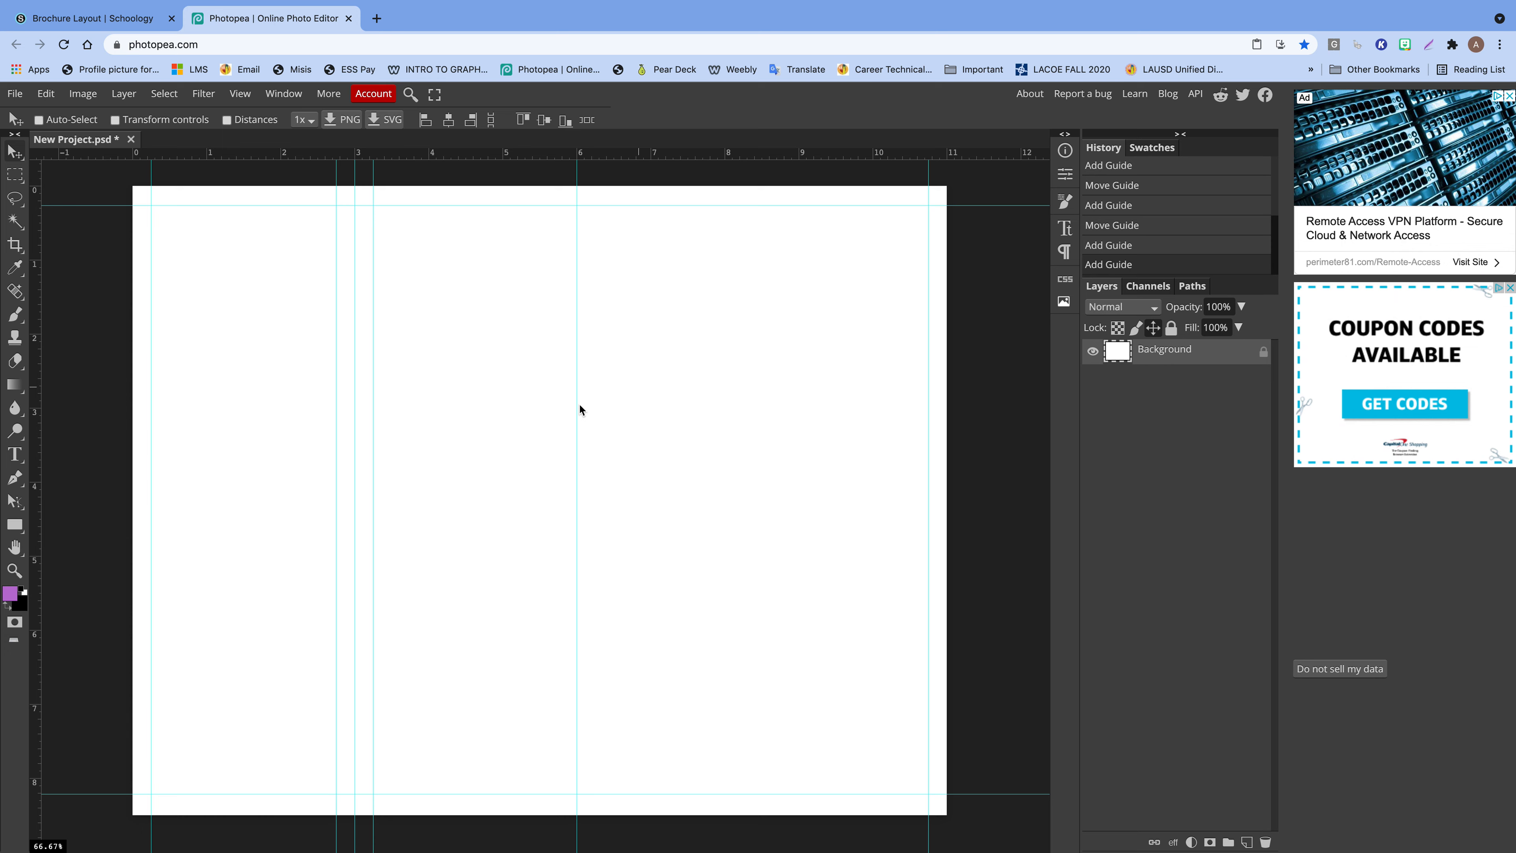
- Add two guides at horizontal positions 5.75 and 6.25 inches, one on each side of the second column divider
click(241, 94)
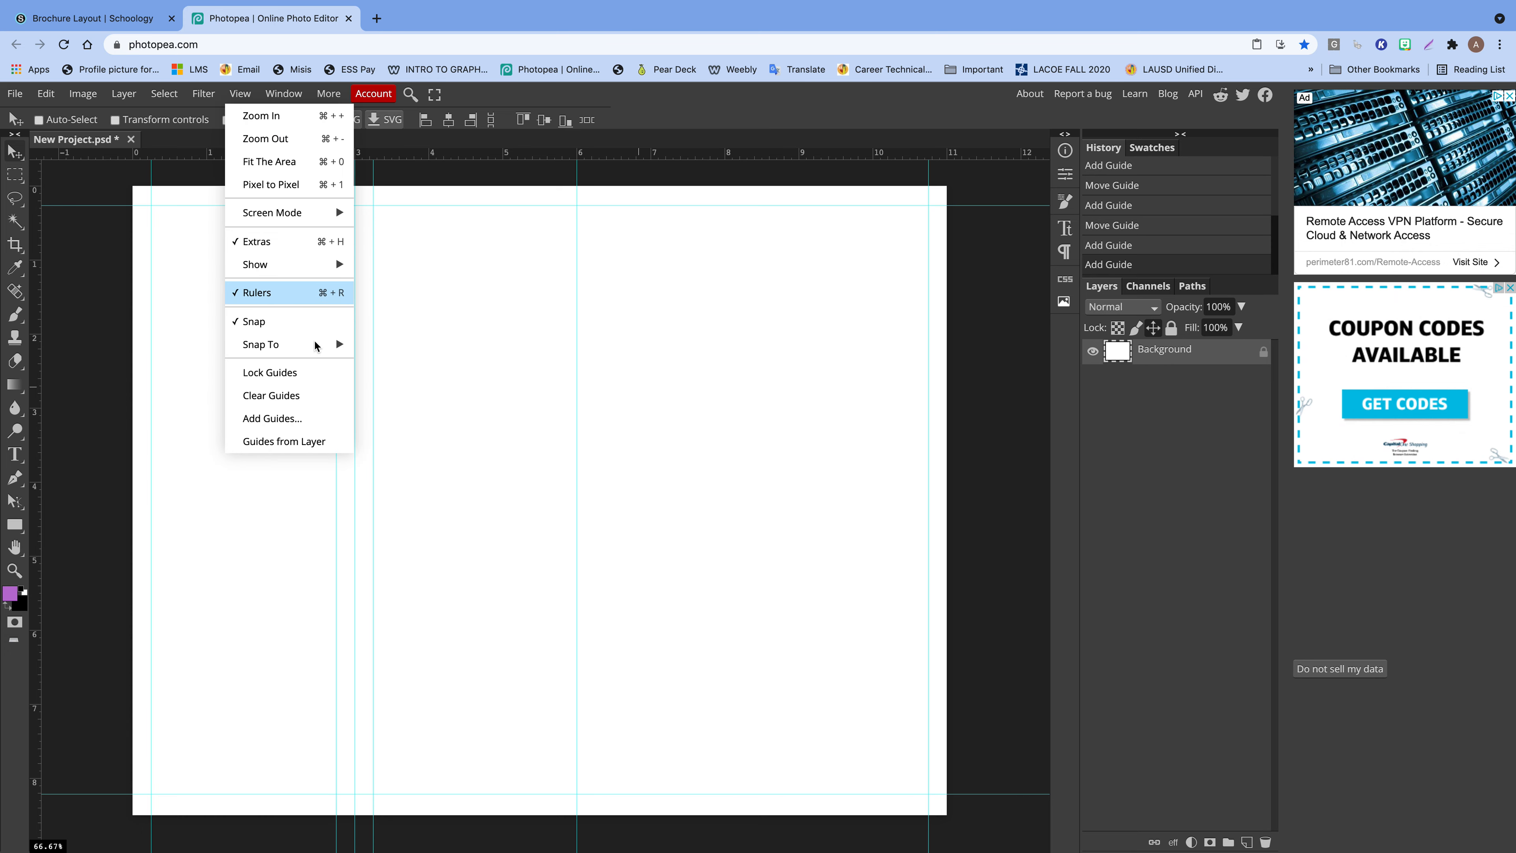
click(293, 418)
drag(815, 350, 838, 349)
scroll(838, 349, right, 1)
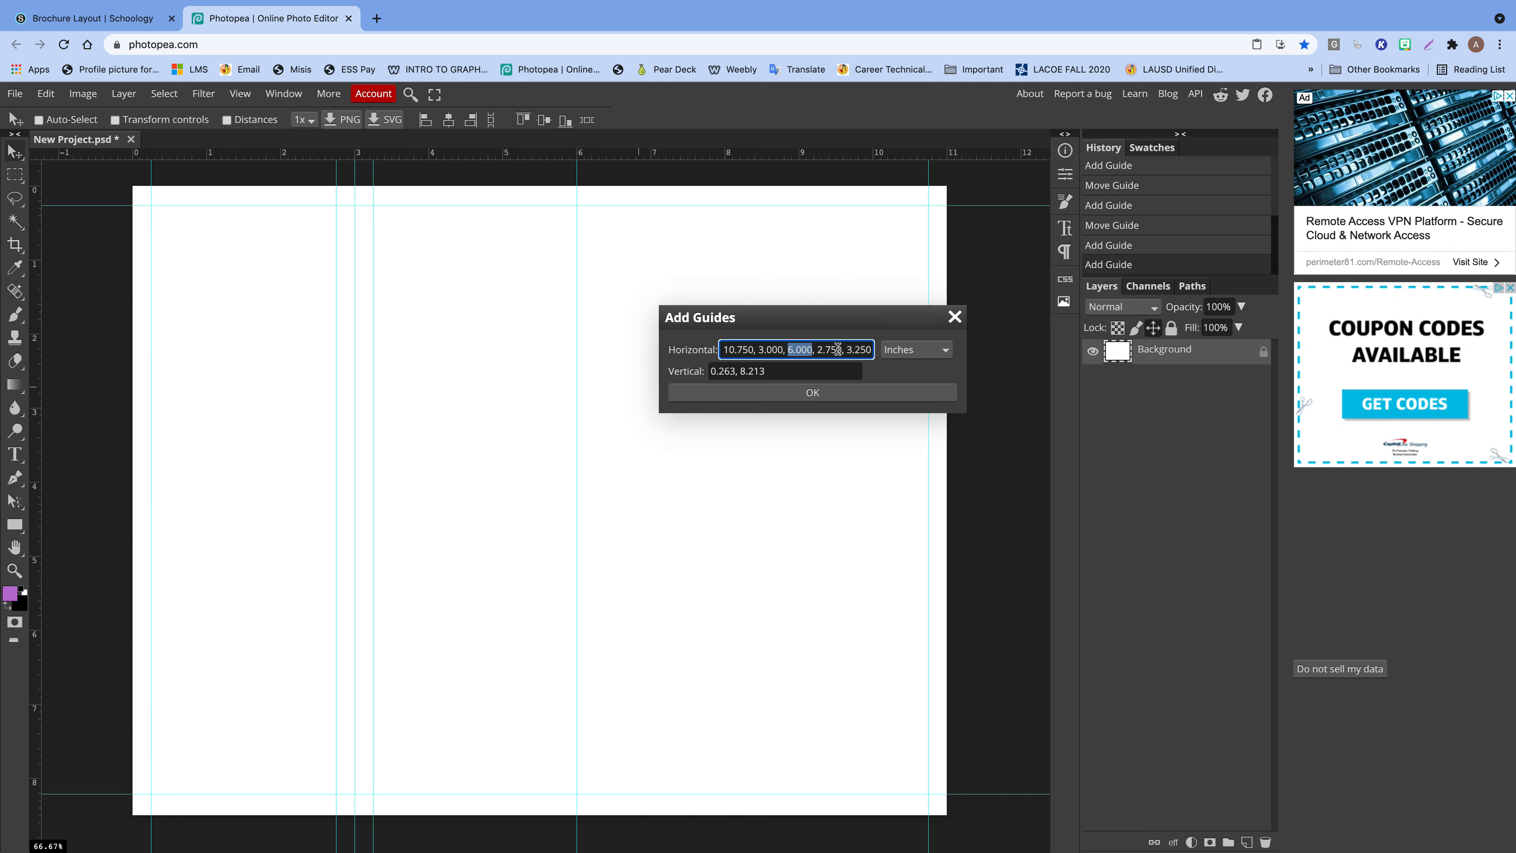
click(876, 354)
scroll(871, 350, right, 1)
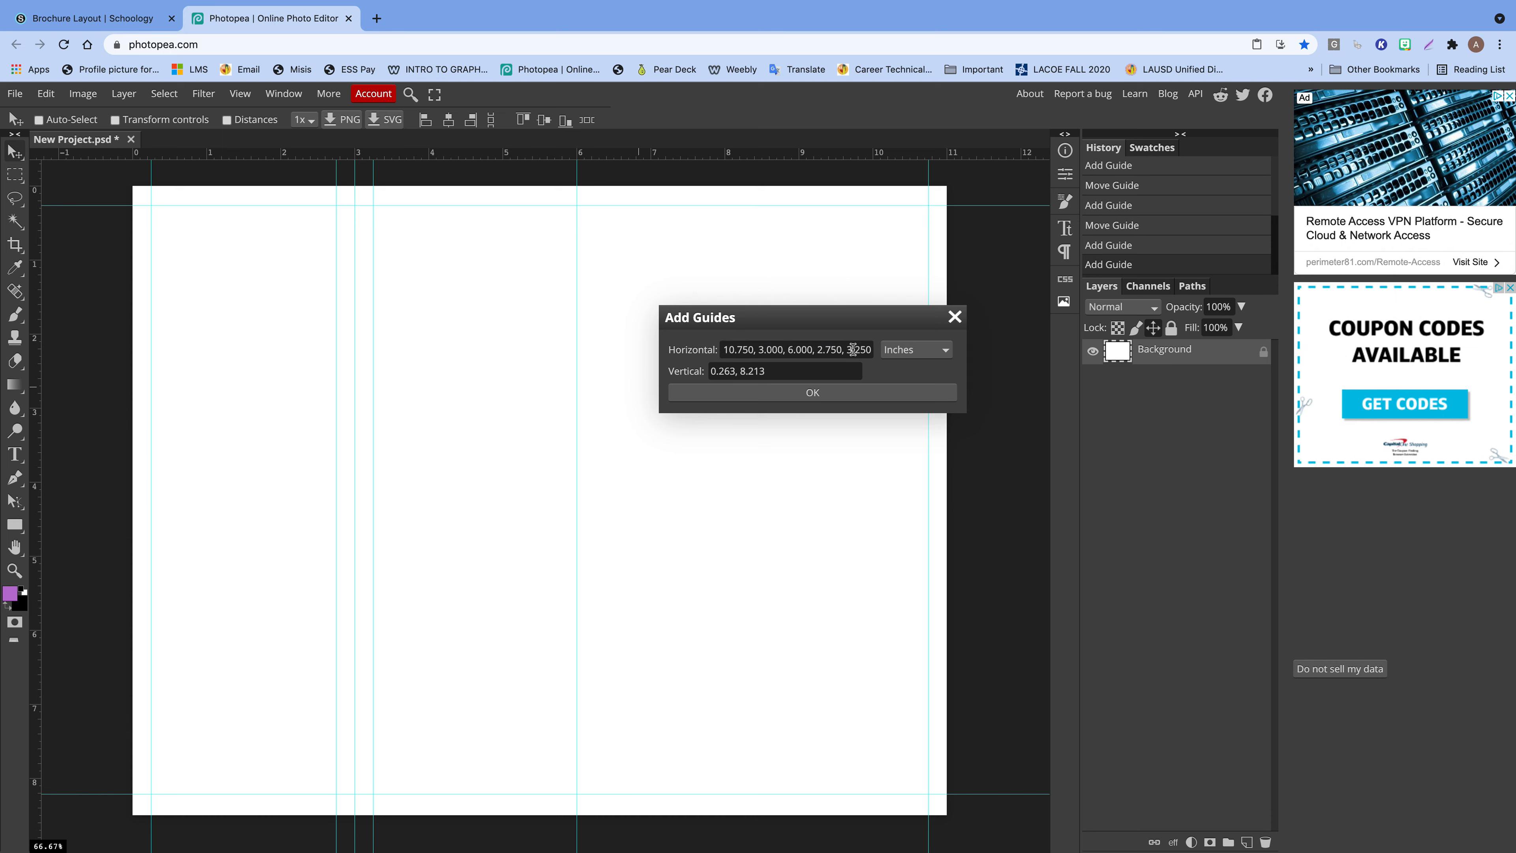
click(869, 349)
text(, )
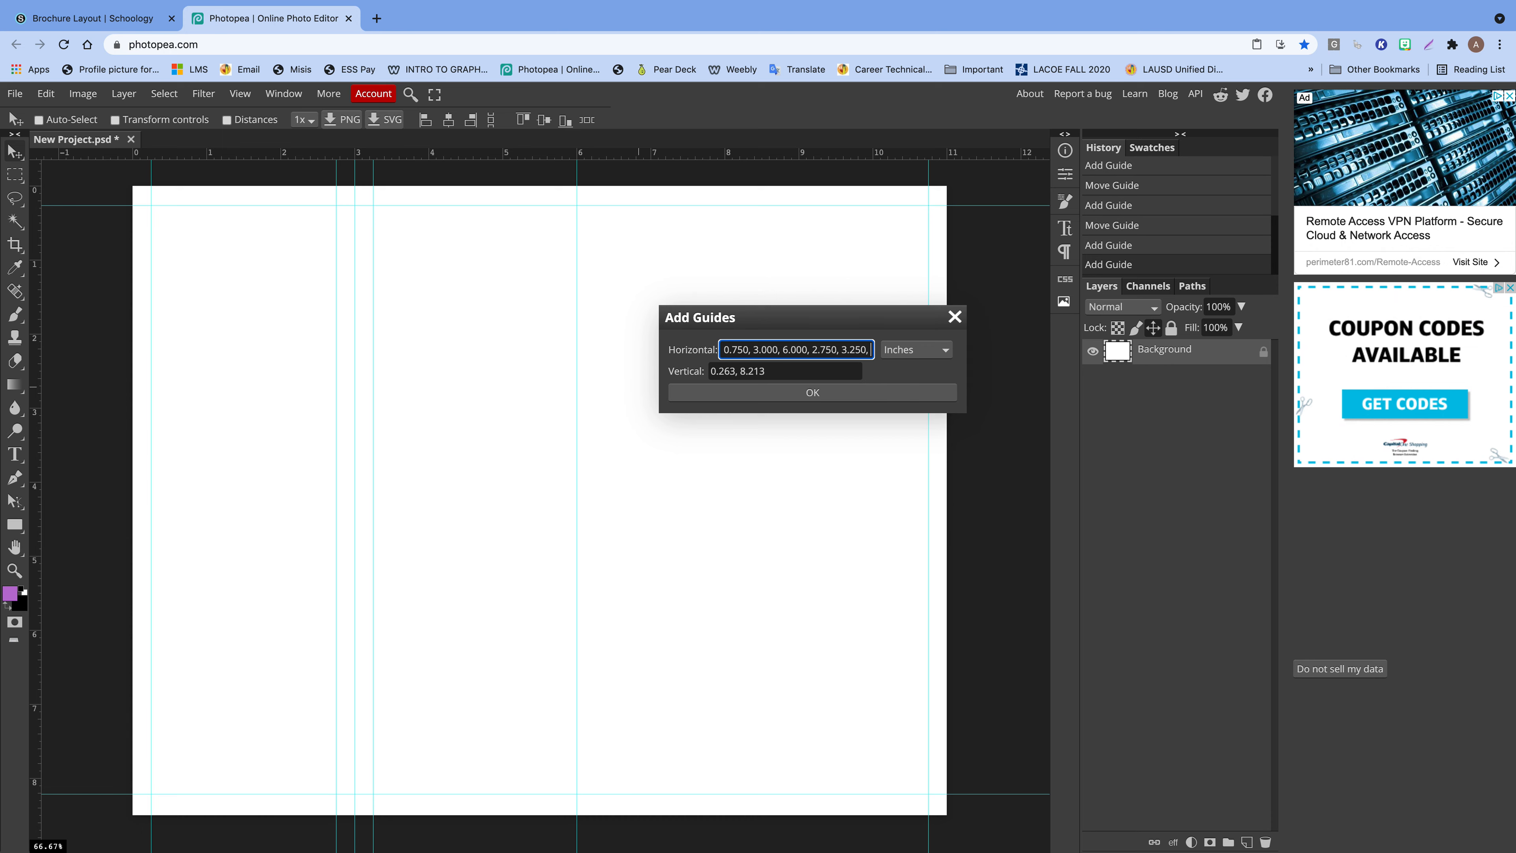
text(5.75, 6.25)
click(869, 391)
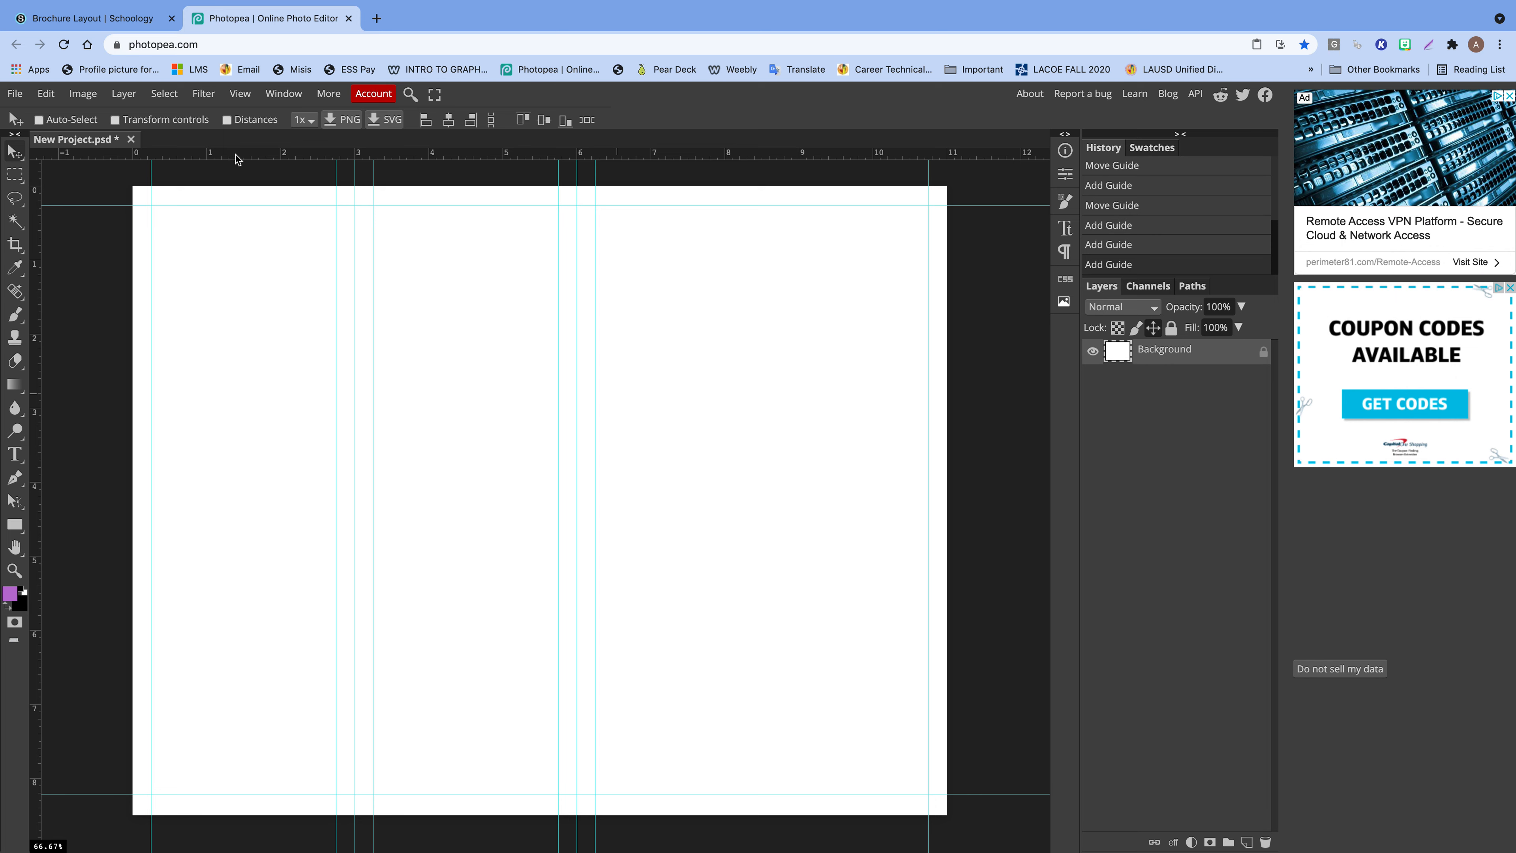
- Hide the rulers and show them again
click(241, 95)
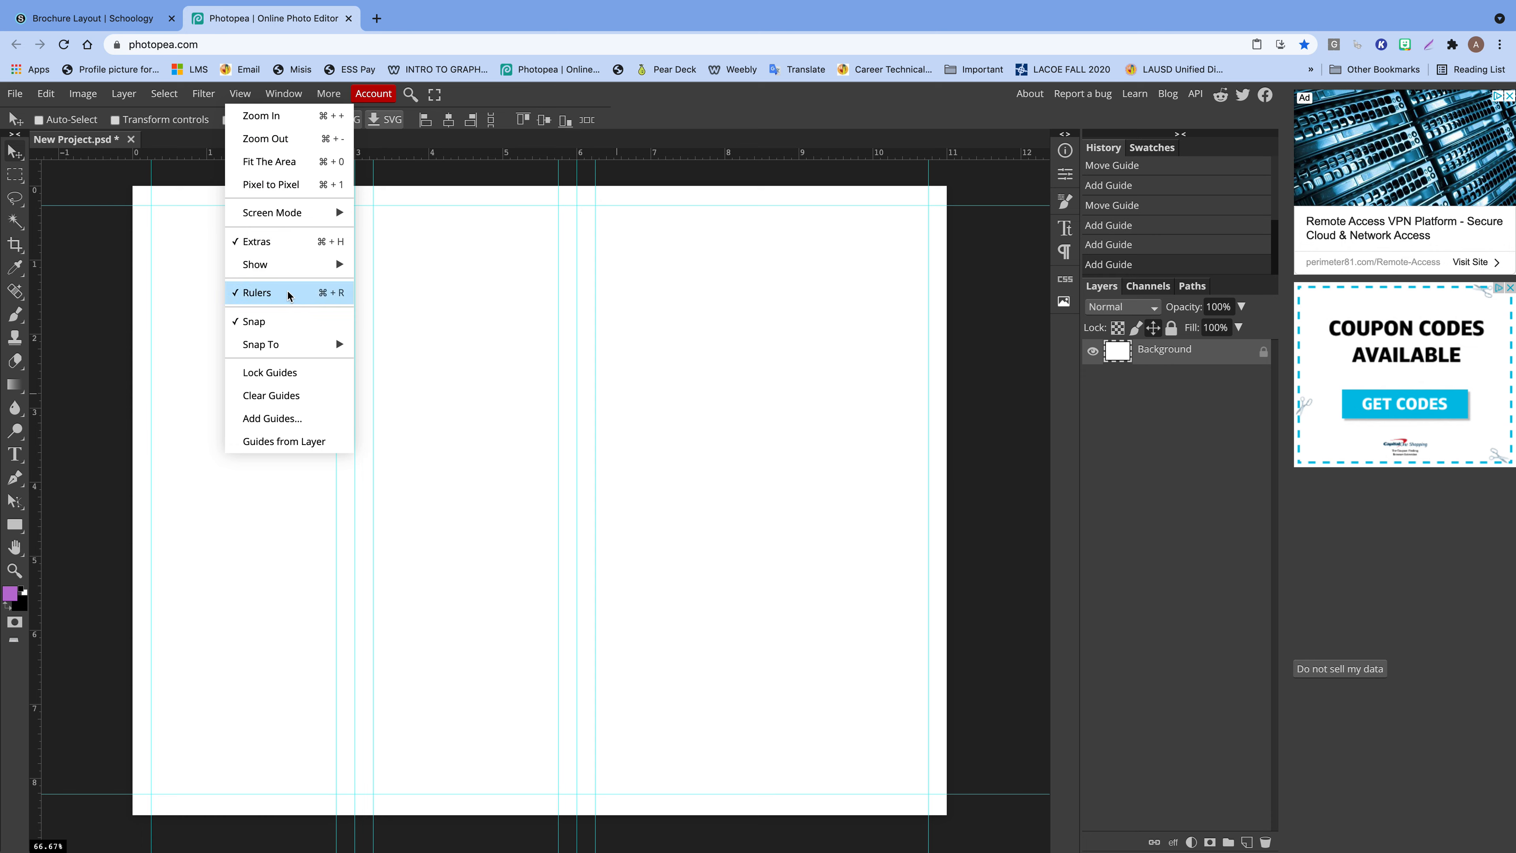
click(264, 294)
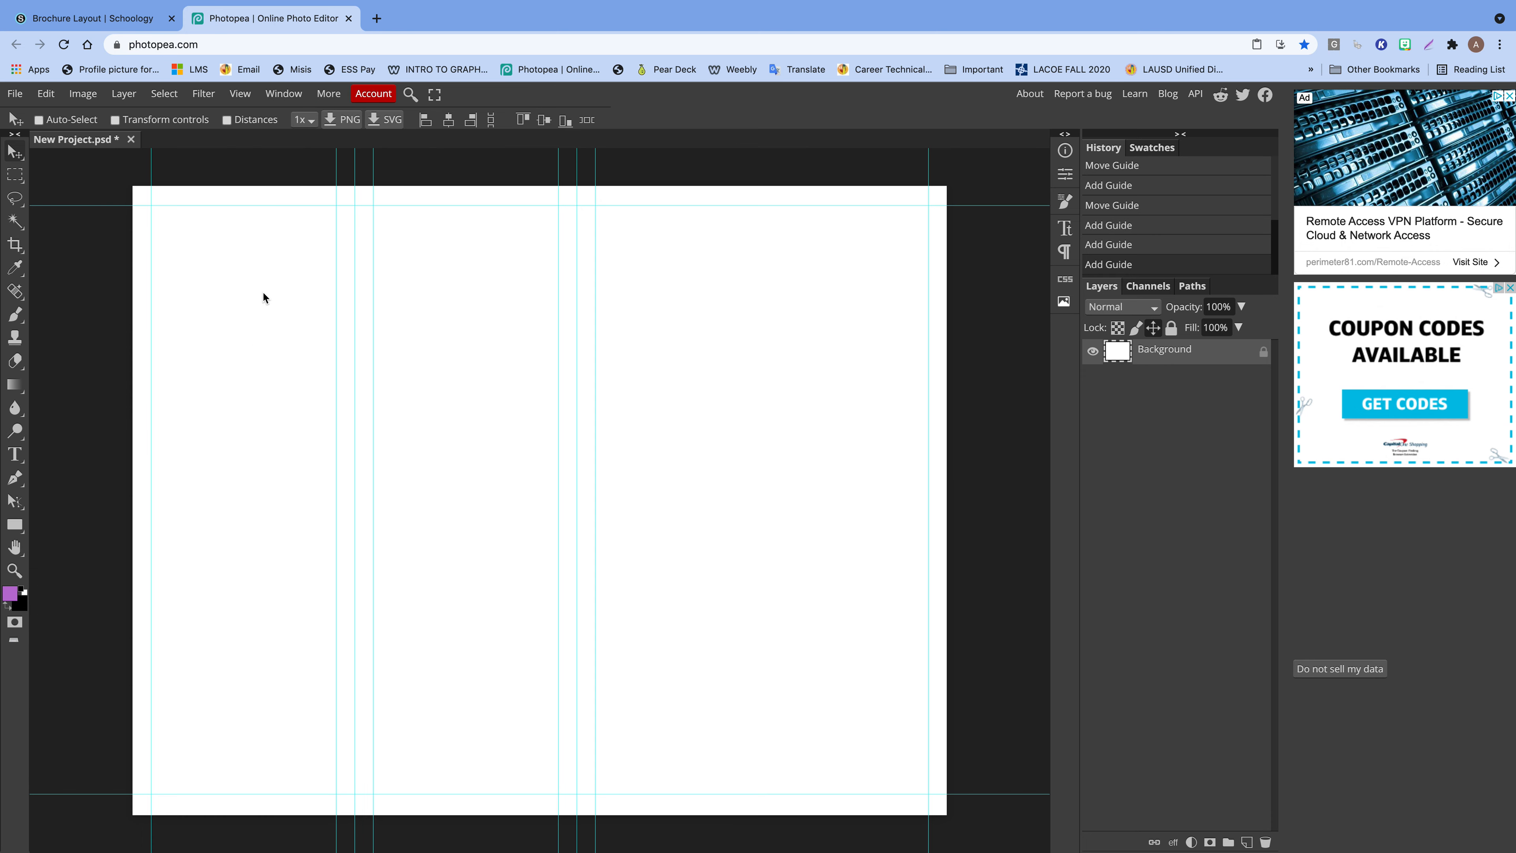
click(239, 93)
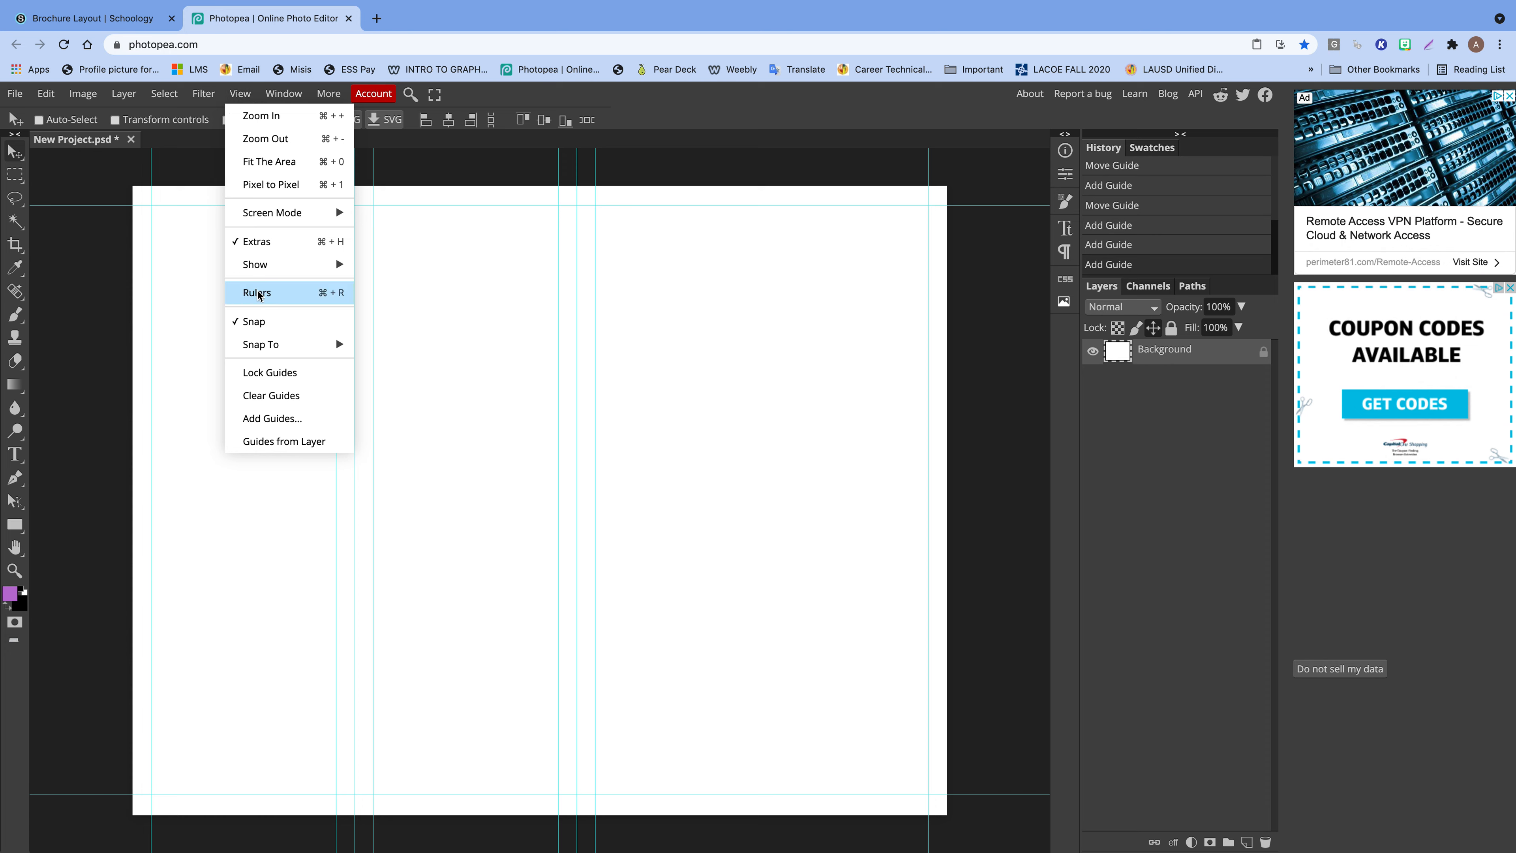
click(244, 293)
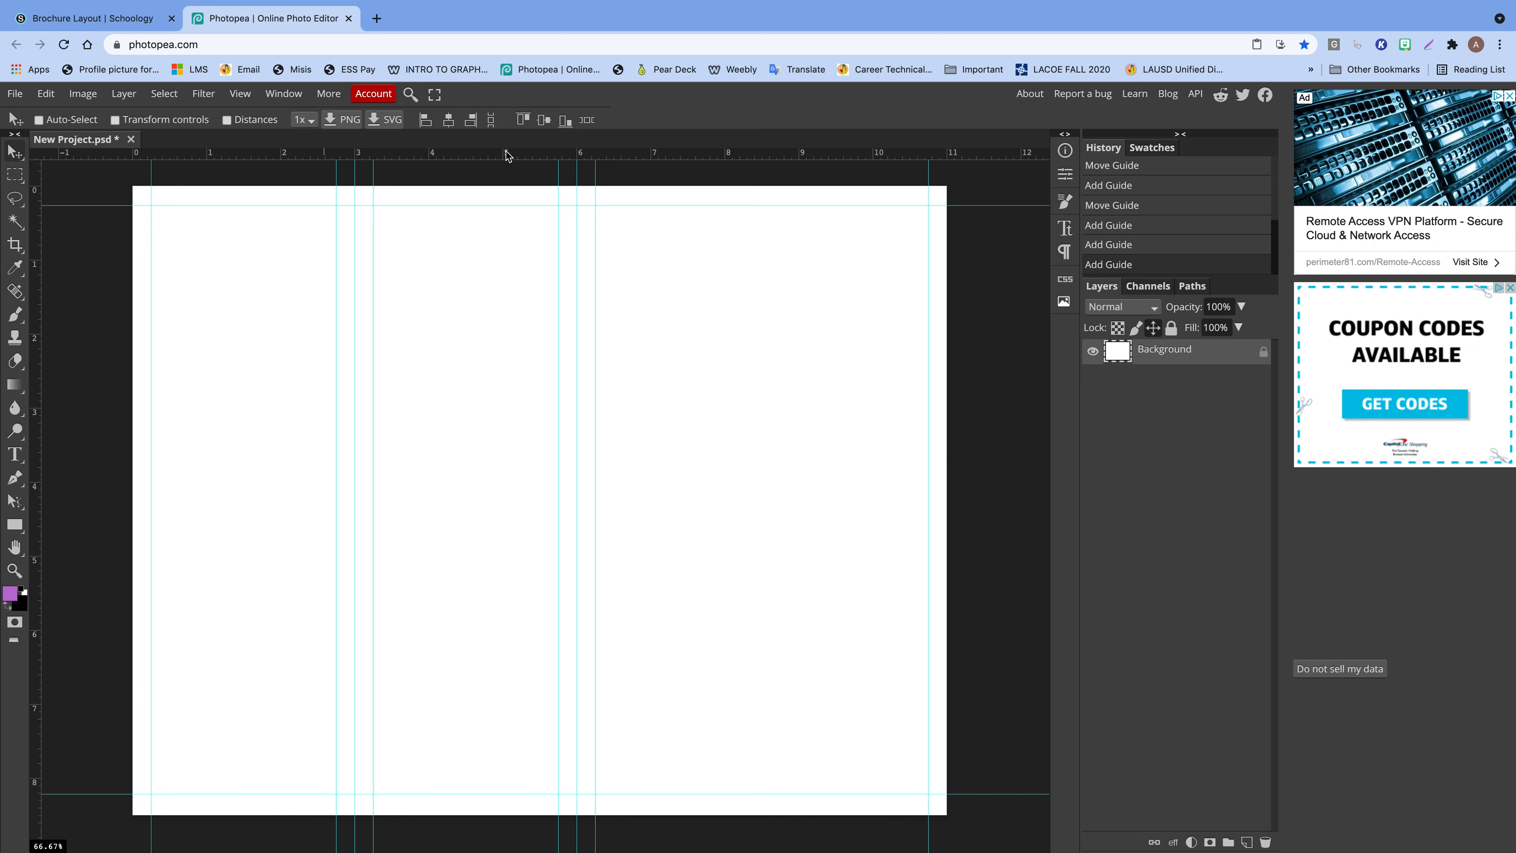
- Select Inches as the ruler unit, both directly on the ruler and in the Preferences
right_click(472, 157)
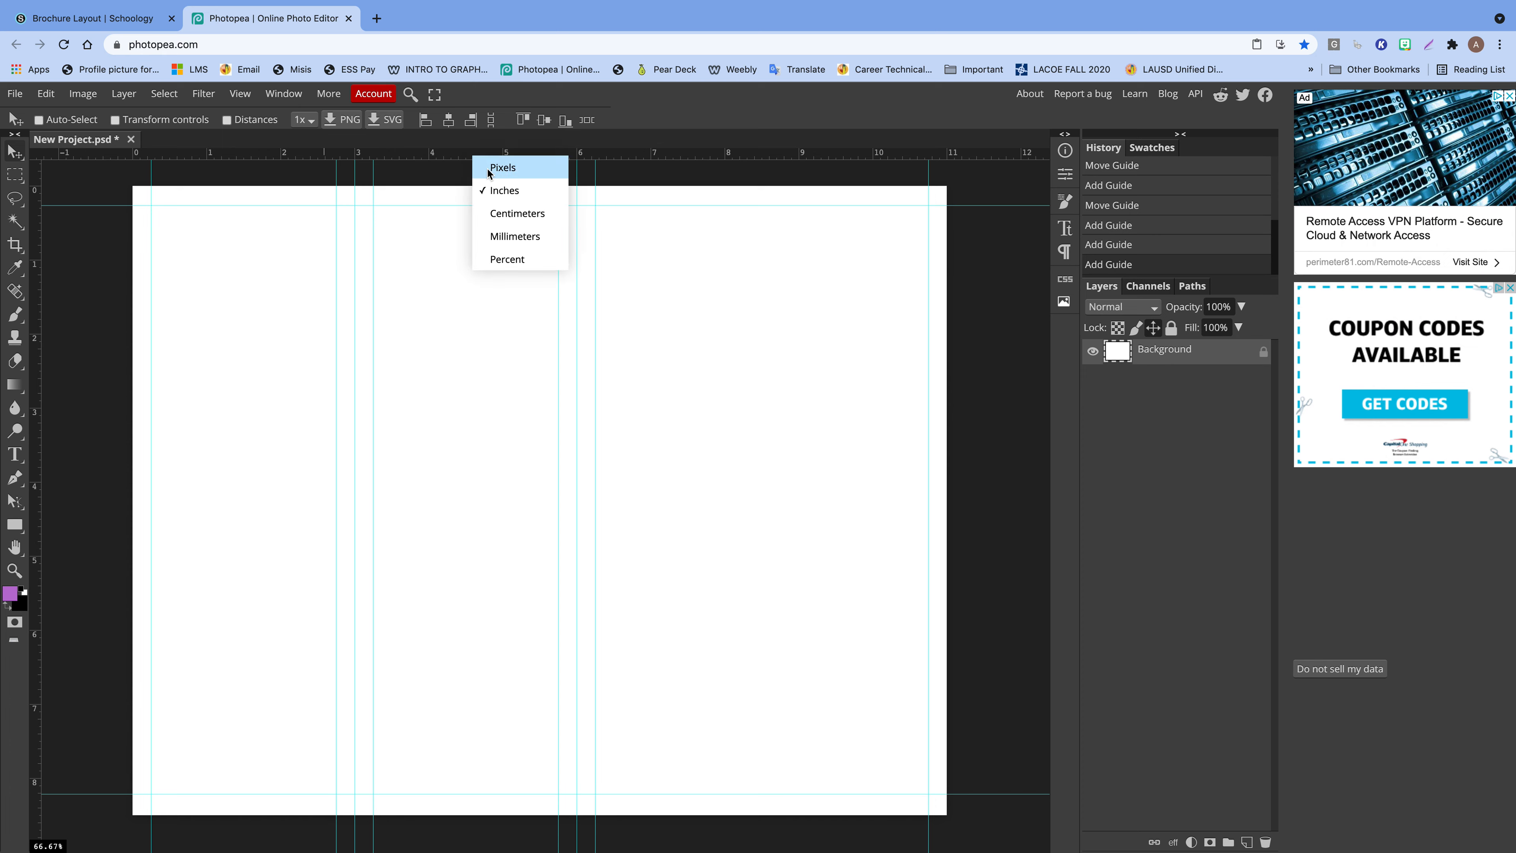
click(515, 191)
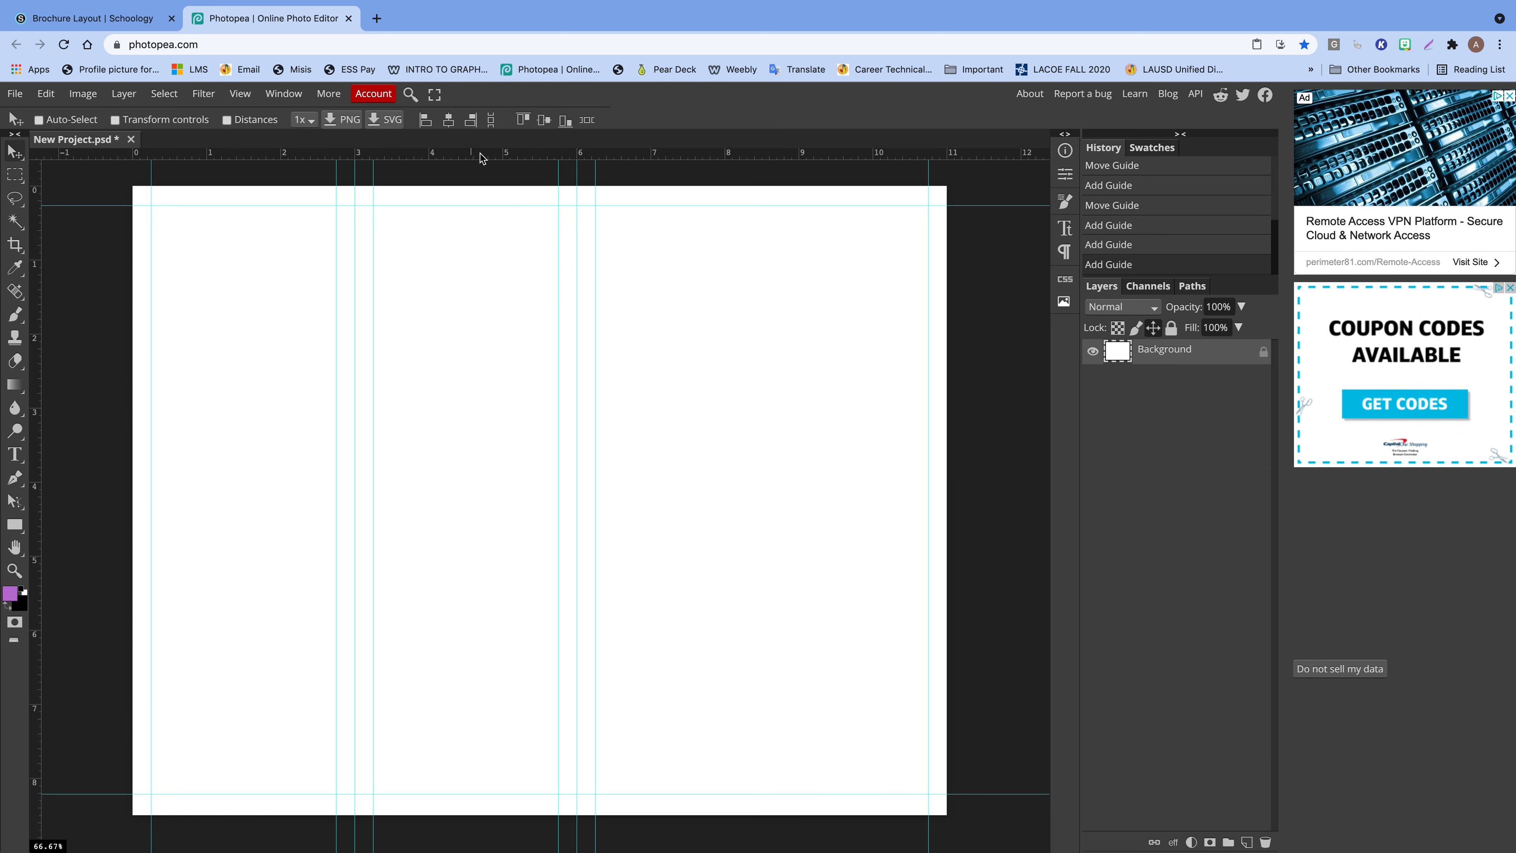
click(46, 93)
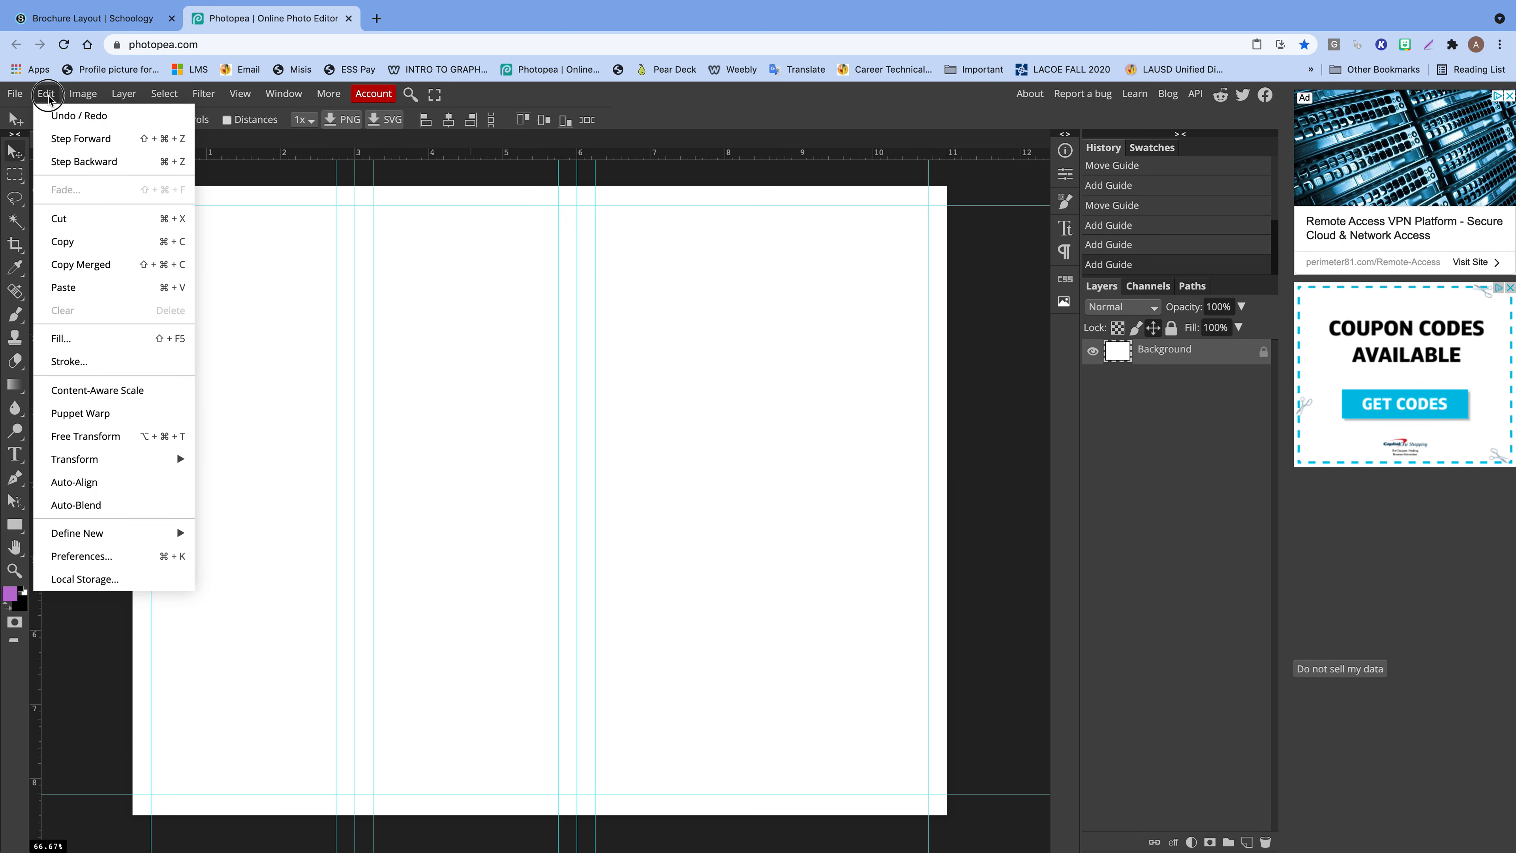
click(101, 556)
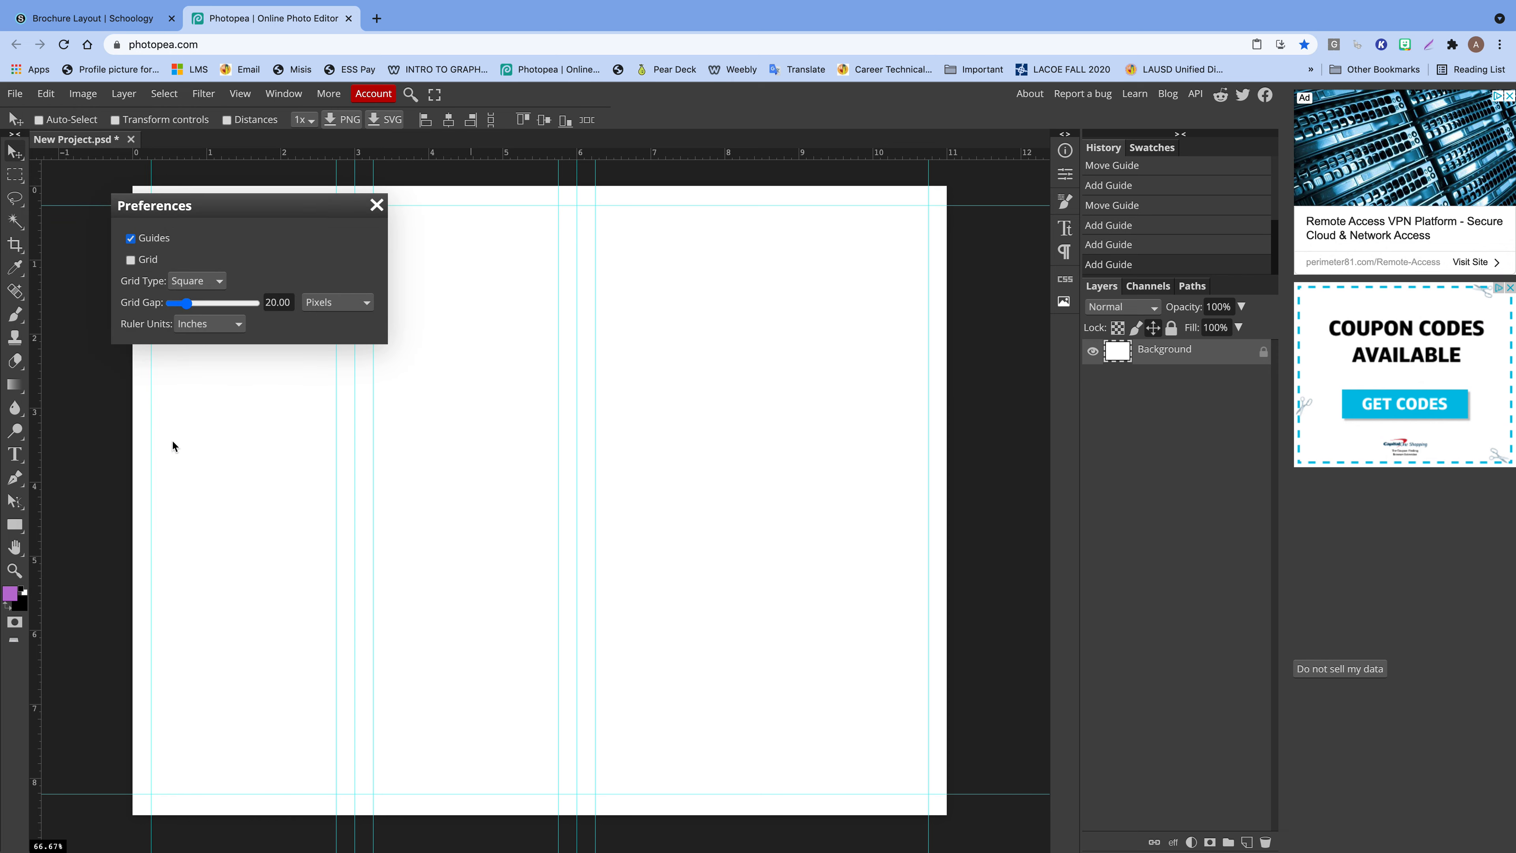
click(191, 322)
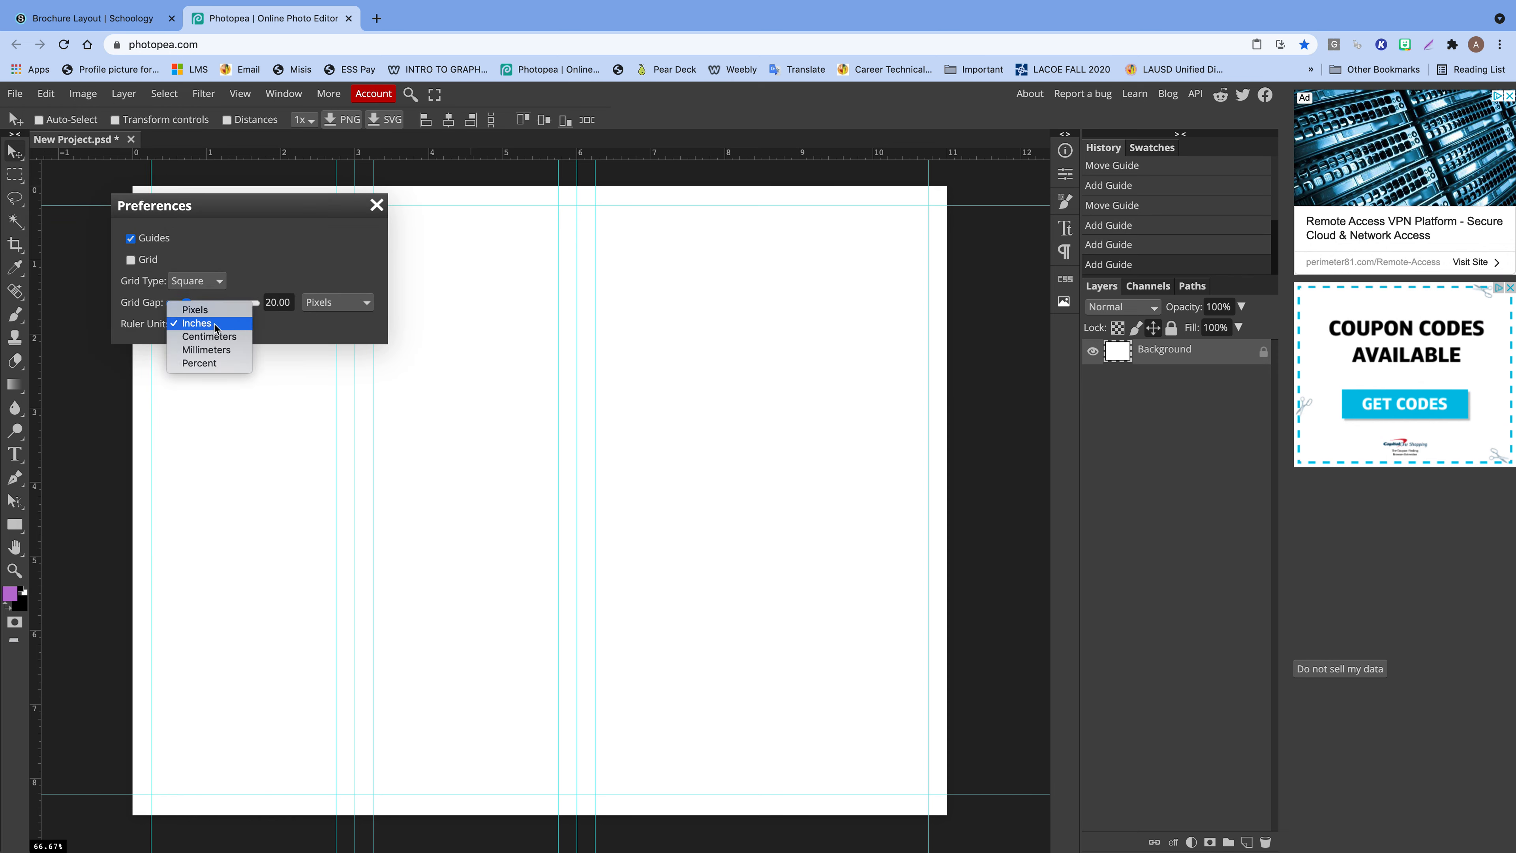
click(212, 325)
click(377, 205)
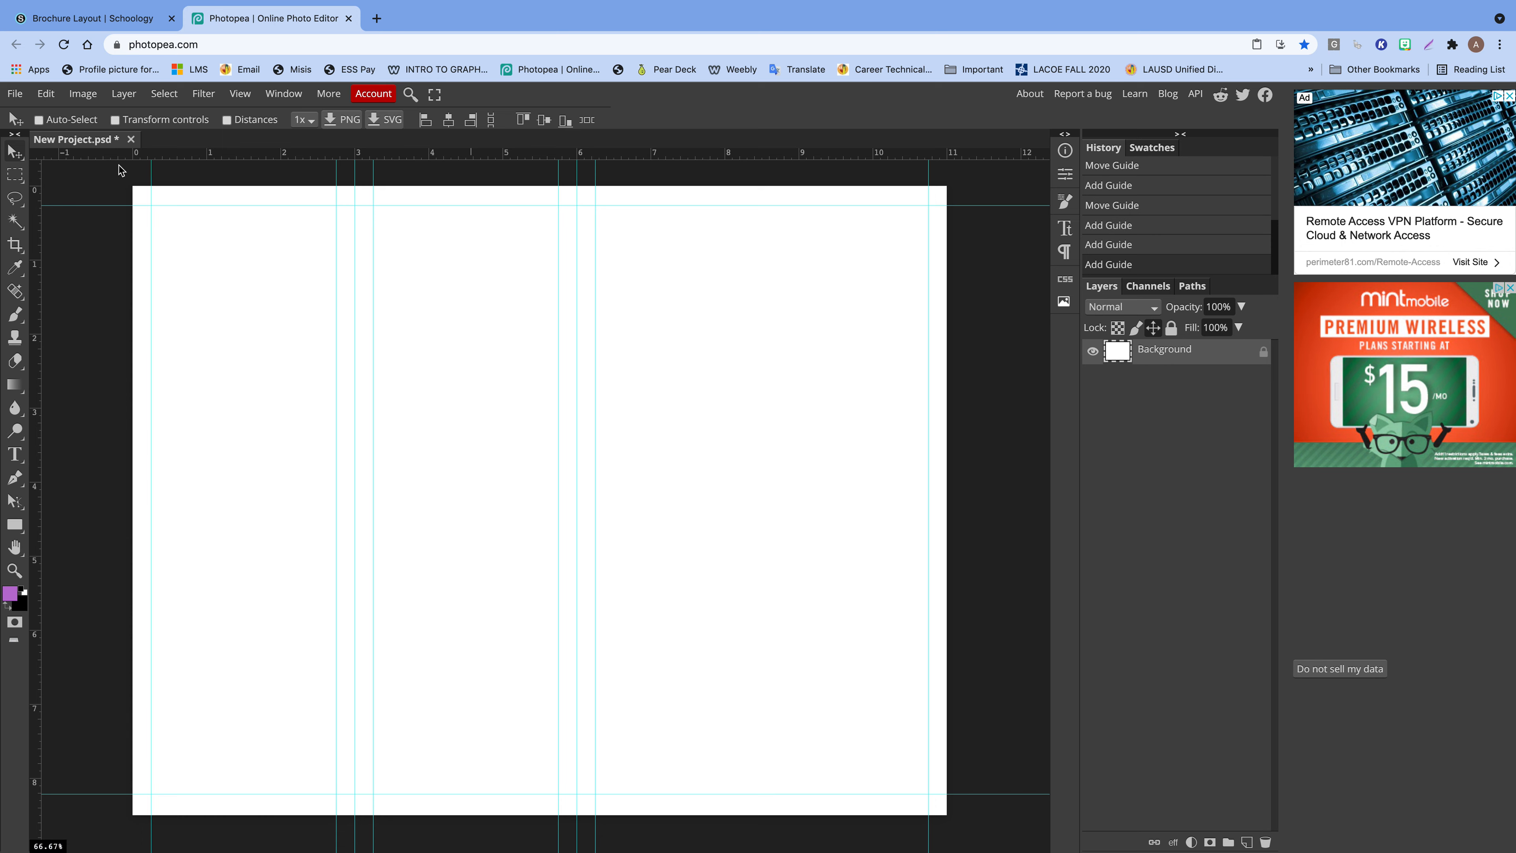
- Capture a screenshot of the canvas area with the whole page and all its guides
key(super+shift+4)
drag(29, 147, 1033, 836)
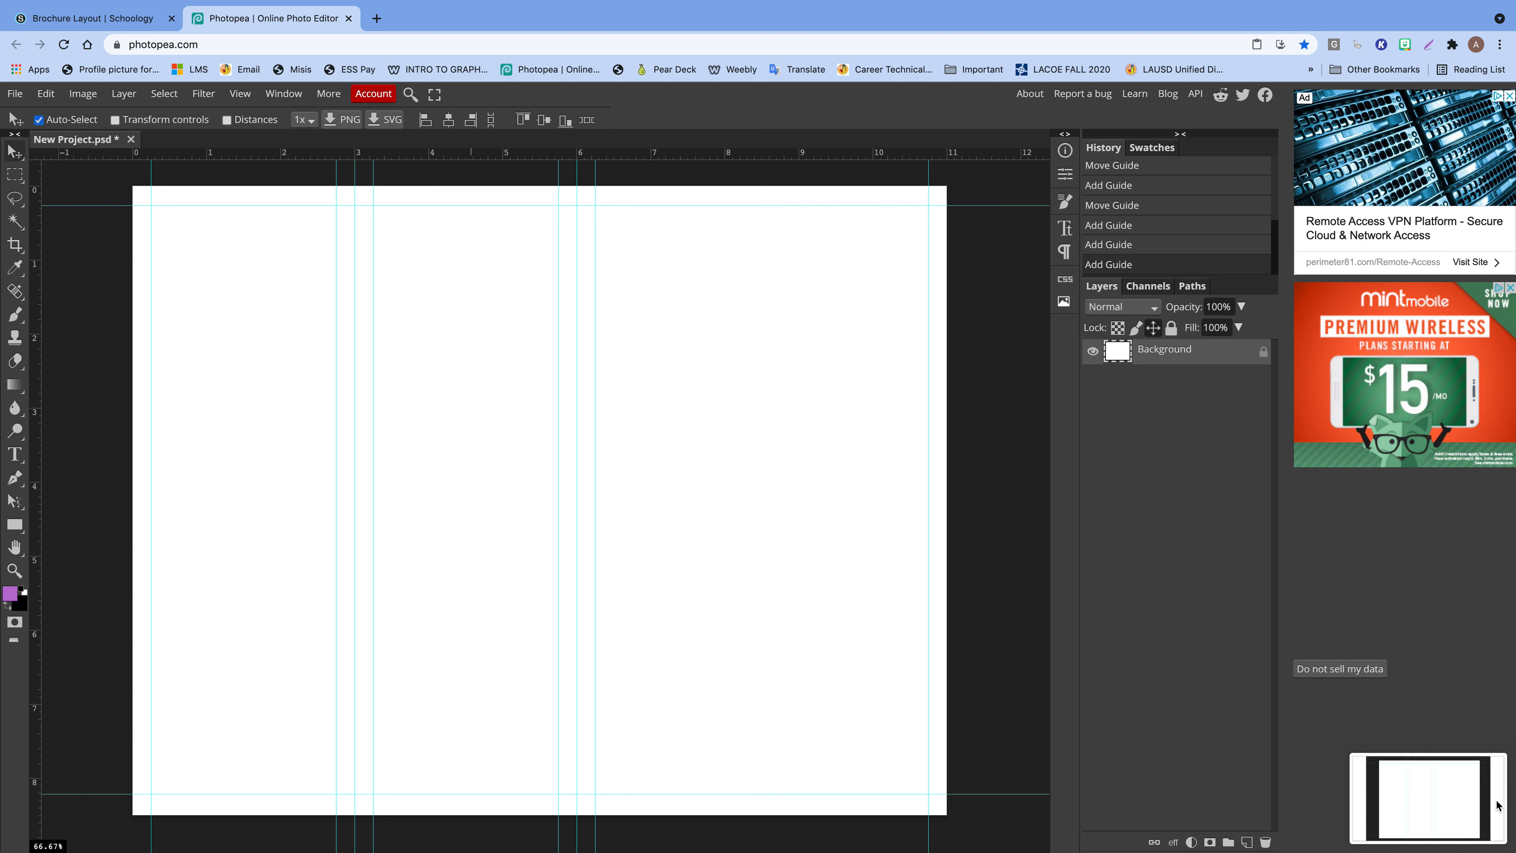